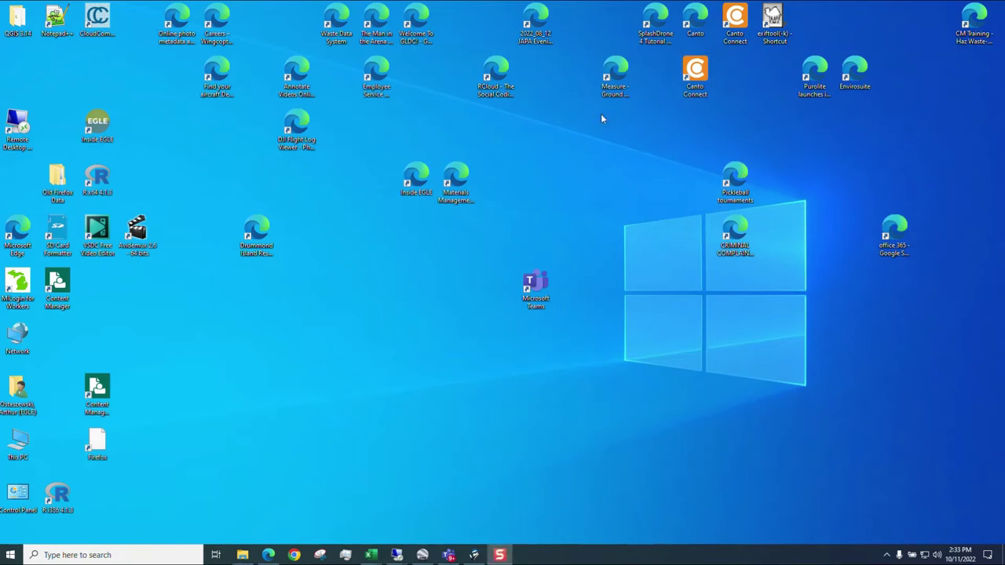
Launch Measure Ground Control in Edge from its Windows desktop shortcut.
{"action": "left_click", "coordinate": [617, 83]}
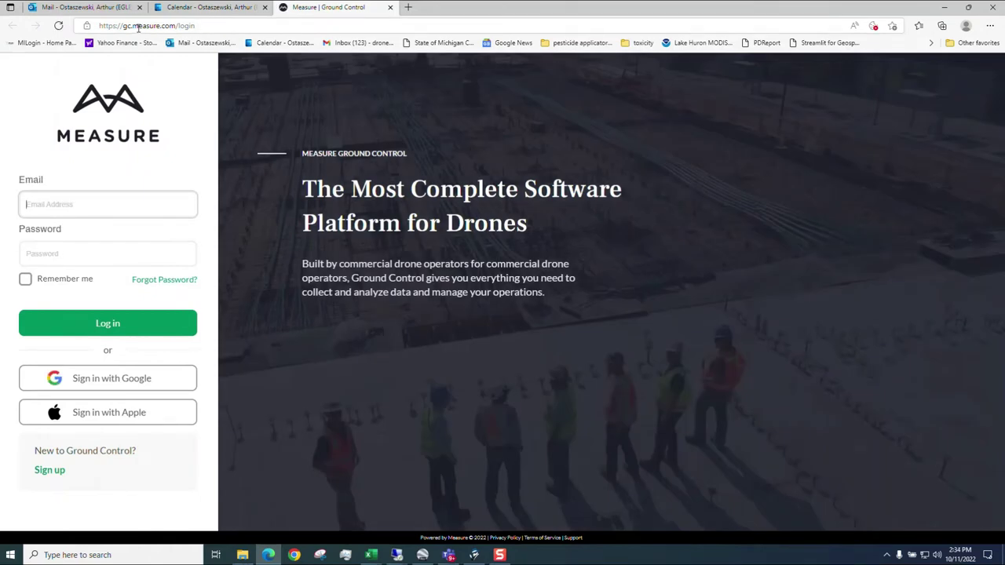
Sign in with Google using the account e-mail and password, completing 2-step verification.
{"action": "left_click", "coordinate": [208, 25]}
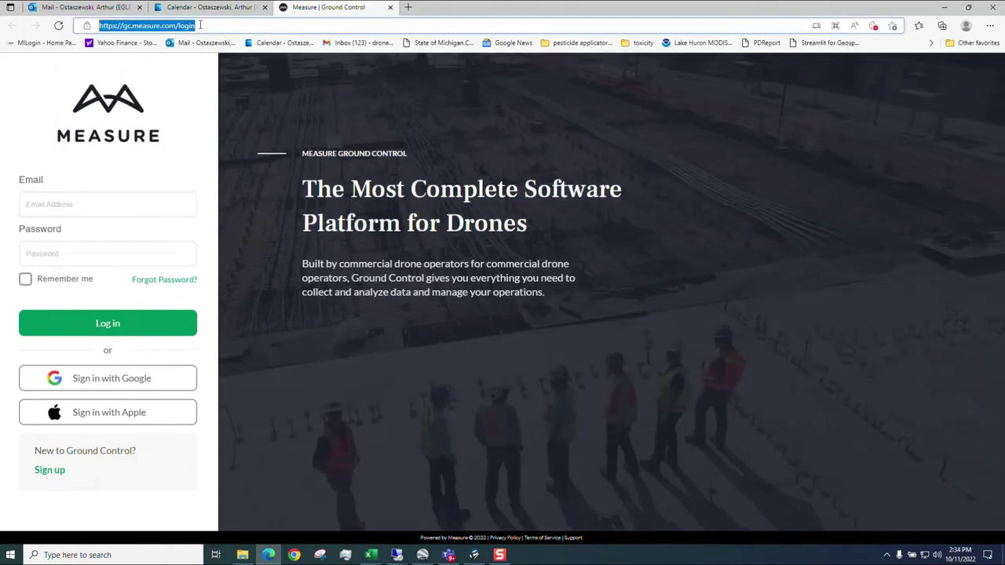
{"action": "left_click", "coordinate": [118, 385]}
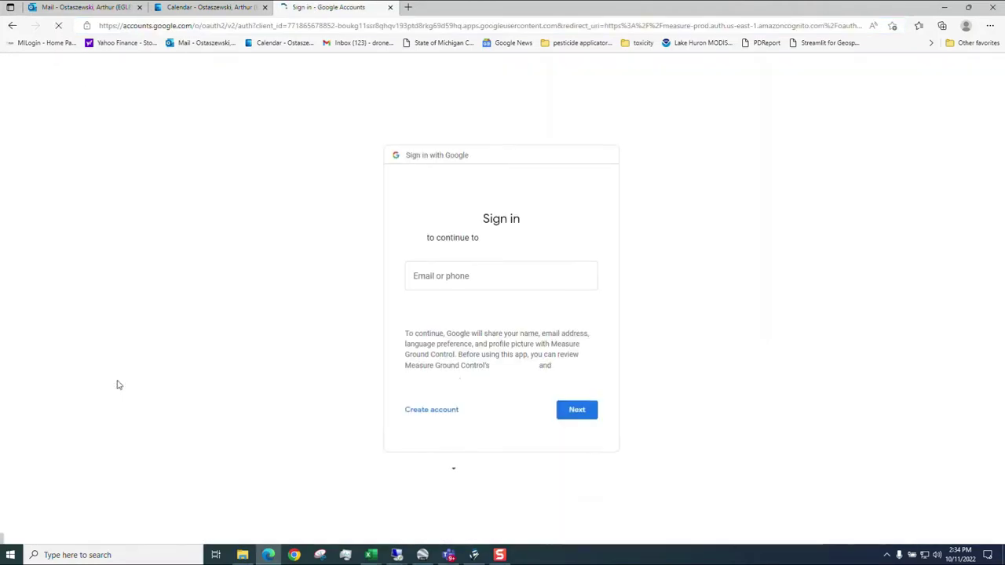
{"action": "left_click", "coordinate": [504, 278]}
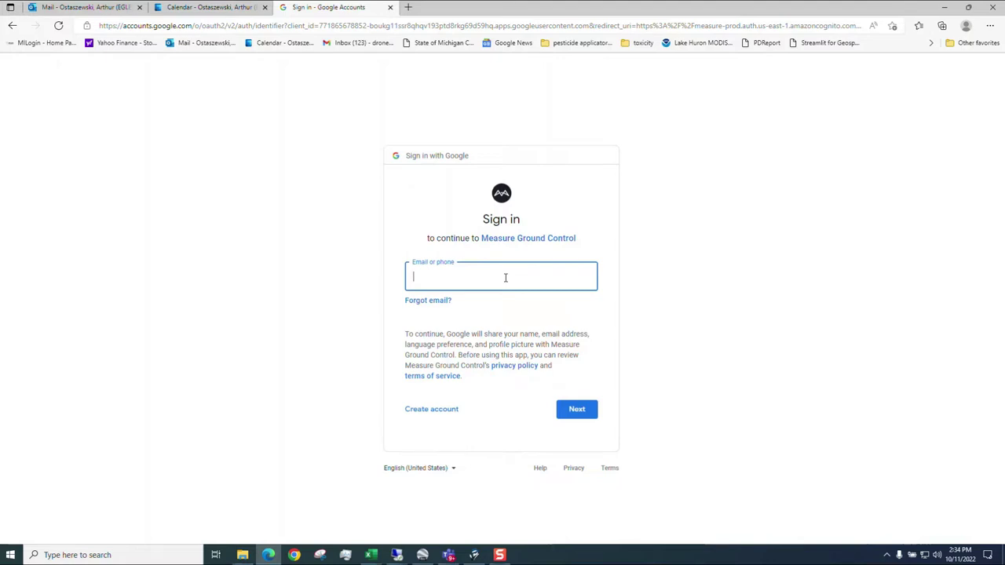
{"action": "type", "text": "drone"}
{"action": "key", "text": "BackSpace"}
{"action": "key", "text": "BackSpace"}
{"action": "key", "text": "BackSpace"}
{"action": "type", "text": "Dronefiledrop"}
{"action": "left_click", "coordinate": [591, 419]}
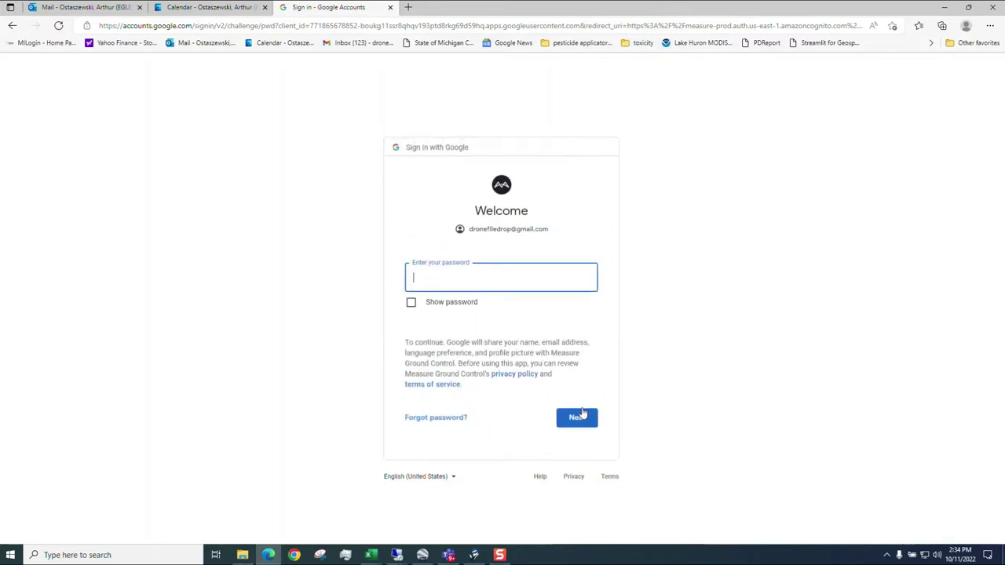
{"action": "type", "text": "*******"}
{"action": "left_click", "coordinate": [585, 423]}
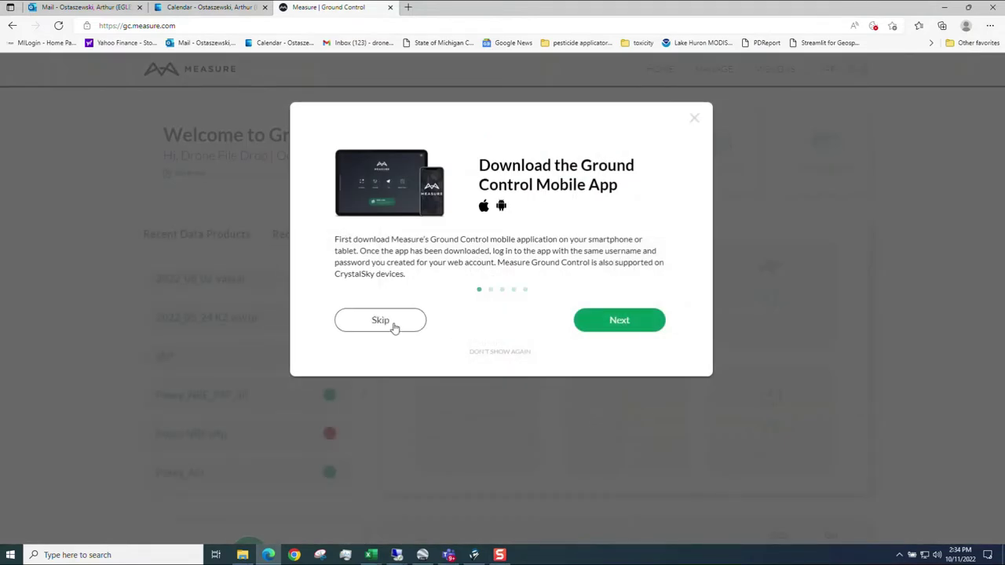
Skip the mobile-app welcome dialog and start the Process Data flow.
{"action": "left_click", "coordinate": [393, 326]}
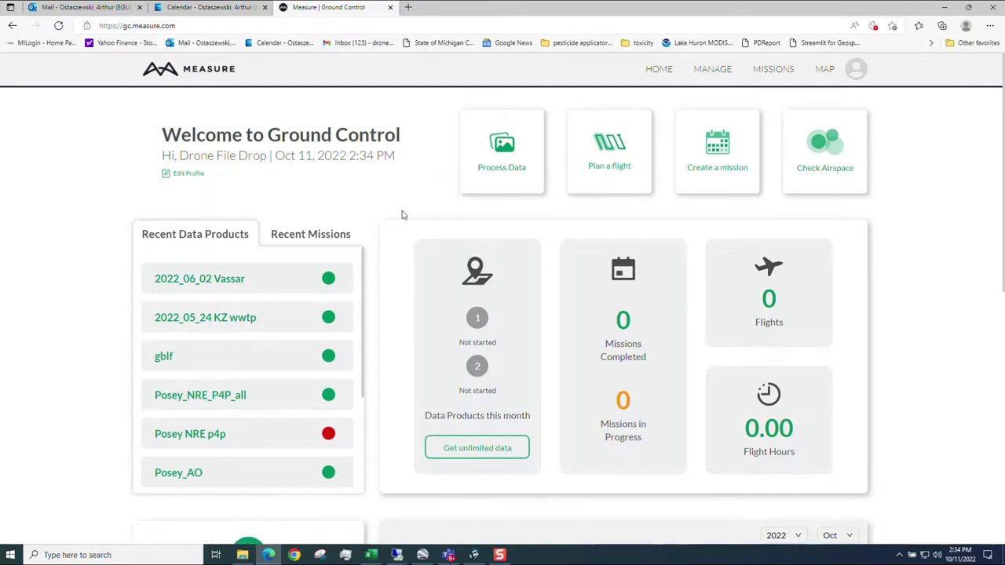
{"action": "left_click", "coordinate": [502, 154]}
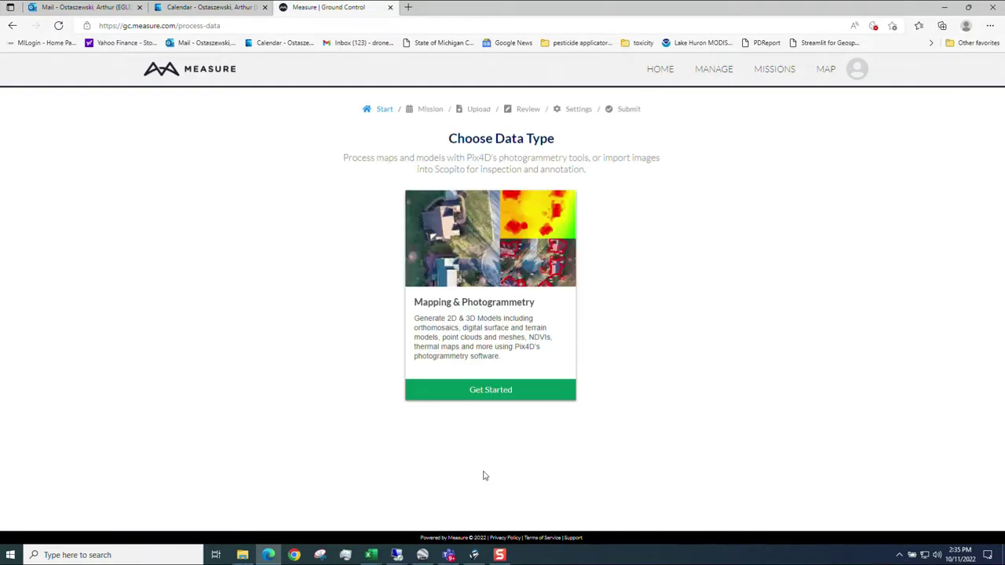
Choose Mapping & Photogrammetry, block location access, and name the mission 'Grass Lake Park 2022_09_23'.
{"action": "left_click", "coordinate": [498, 394]}
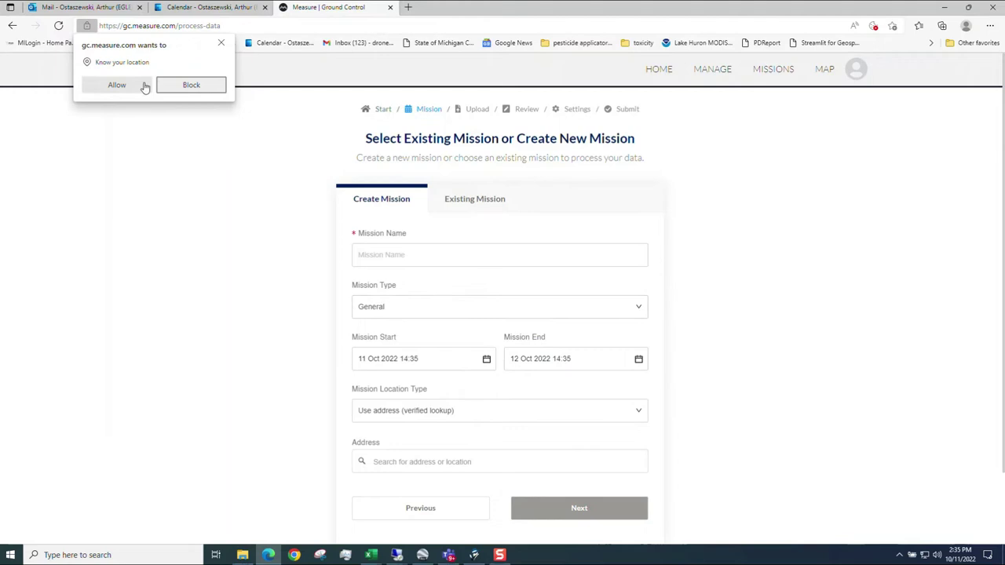
{"action": "left_click", "coordinate": [199, 88]}
{"action": "left_click", "coordinate": [446, 255]}
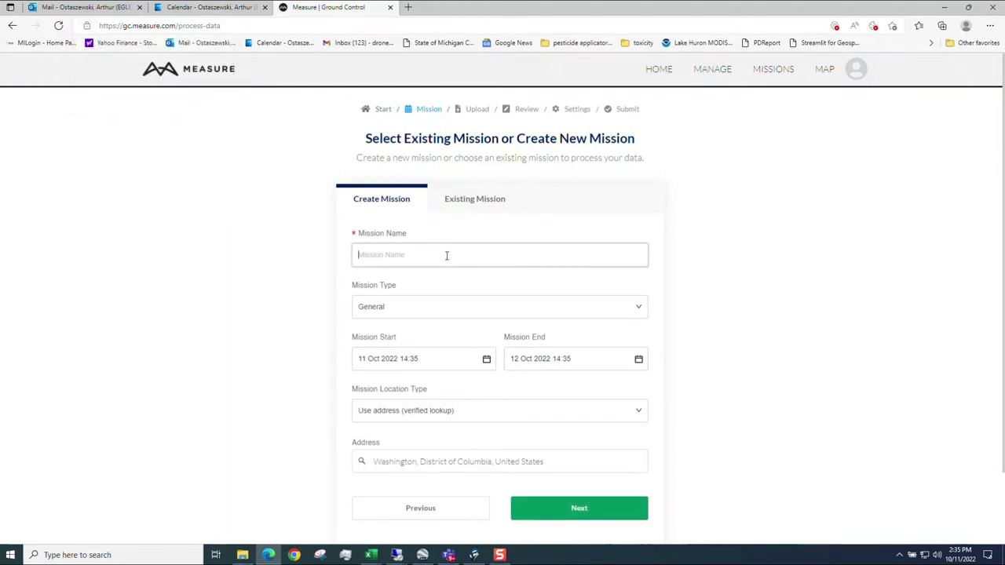
{"action": "type", "text": "Grass Lake Park"}
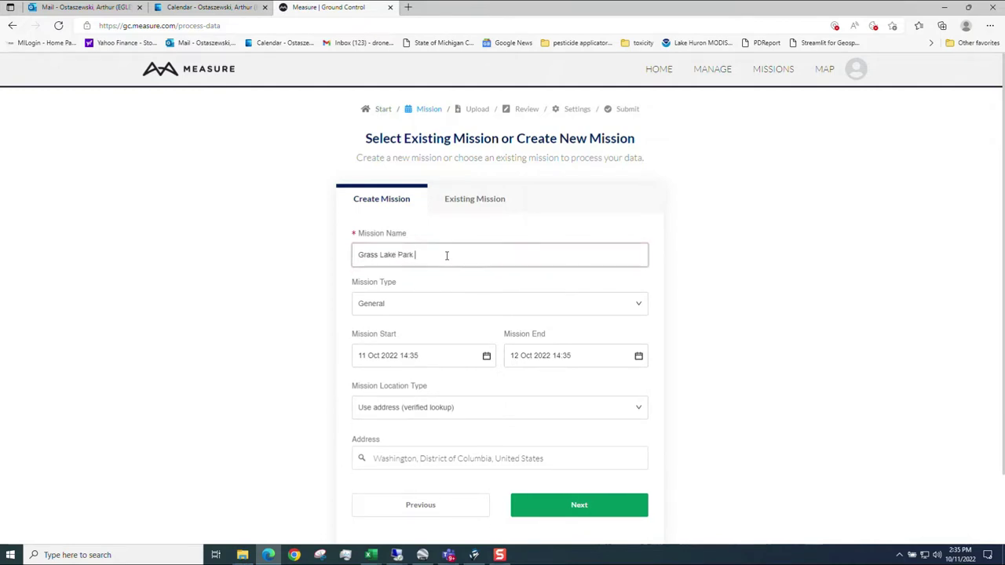
{"action": "type", "text": " 2022_09_23"}
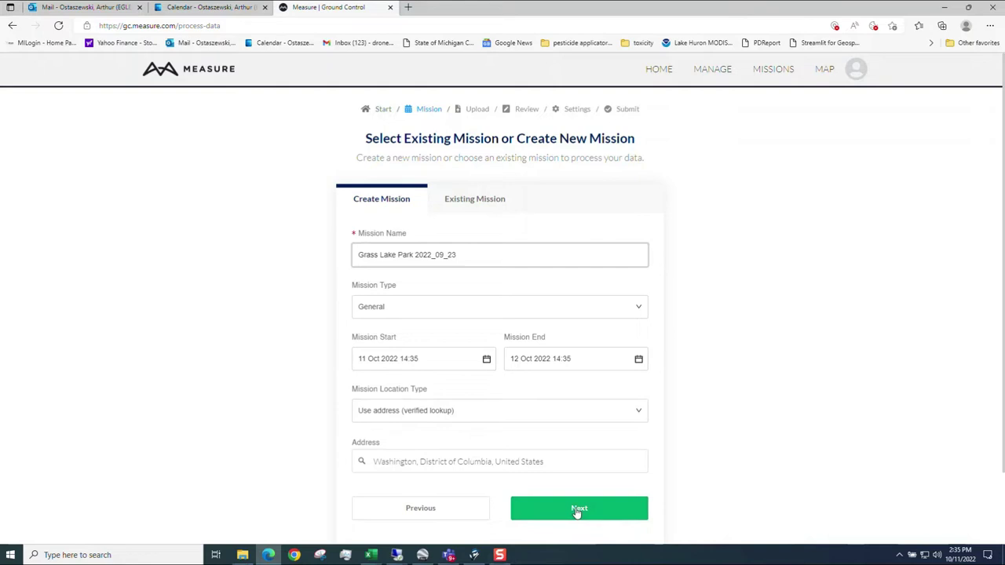
{"action": "left_click", "coordinate": [578, 509]}
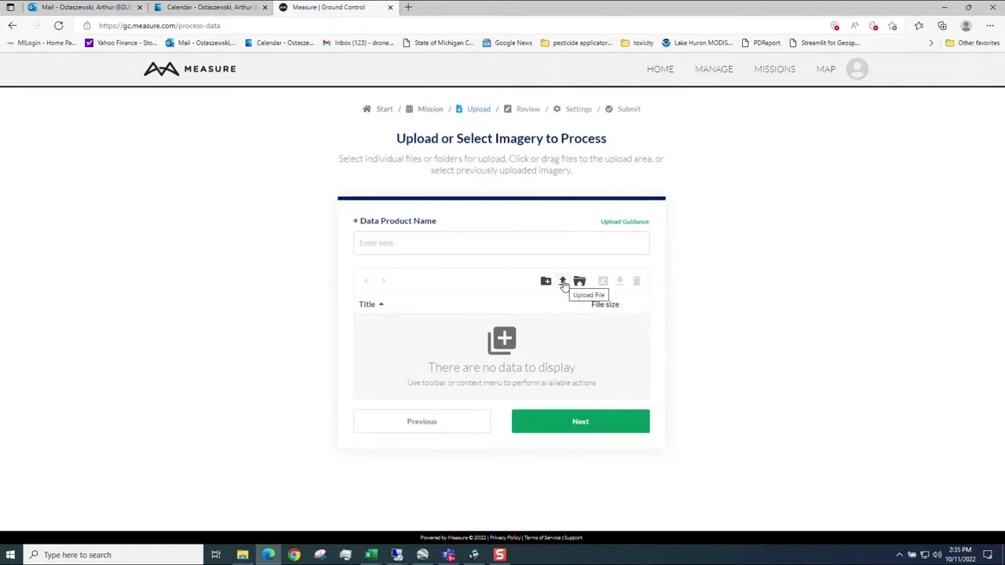
Browse to C:\Artifiles_tmp\Missions\...\mini\DCIM\mapping GL park 1 in the file picker.
{"action": "left_click", "coordinate": [563, 283]}
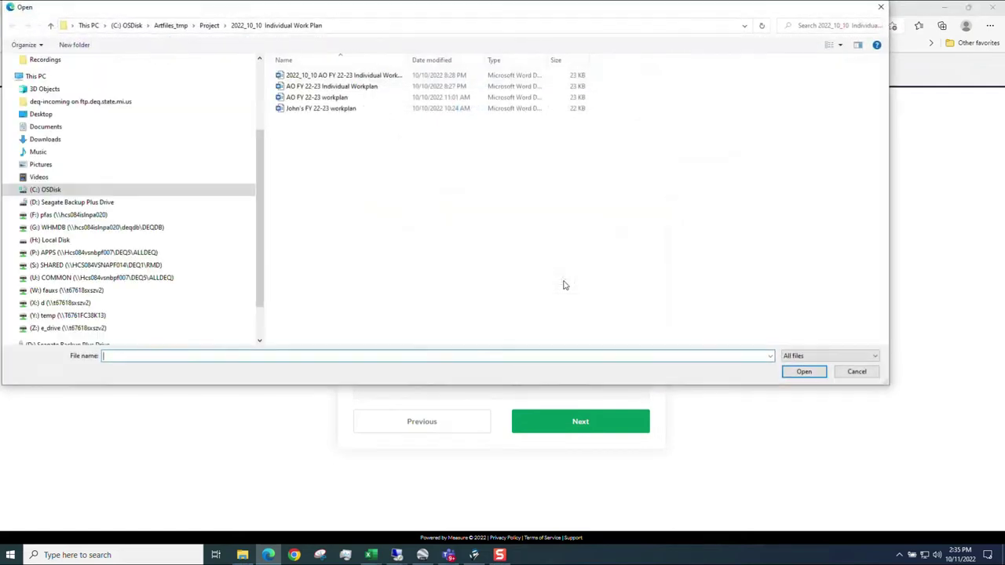
{"action": "left_click", "coordinate": [45, 189]}
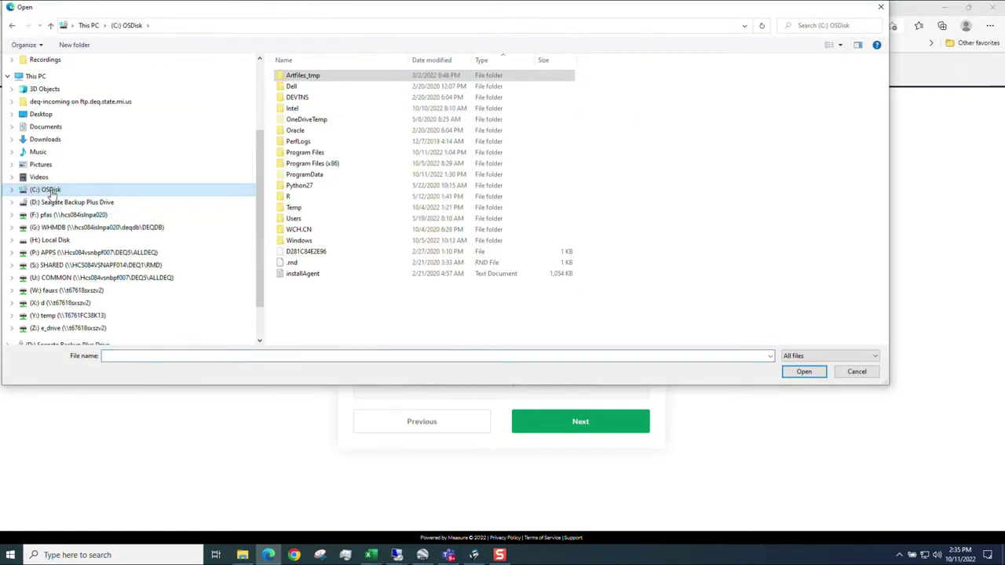
{"action": "double_click", "coordinate": [350, 78]}
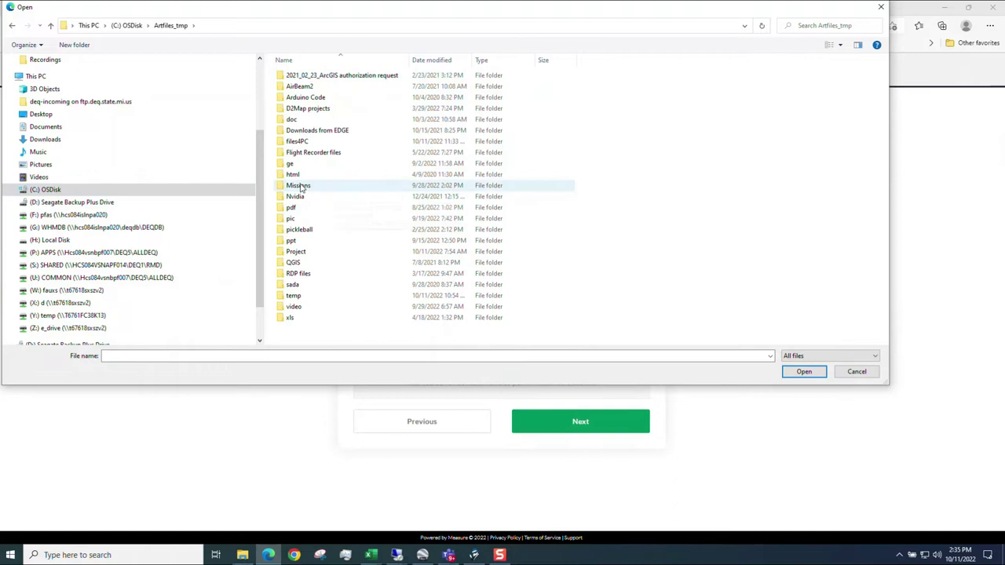
{"action": "double_click", "coordinate": [310, 186]}
{"action": "double_click", "coordinate": [302, 77]}
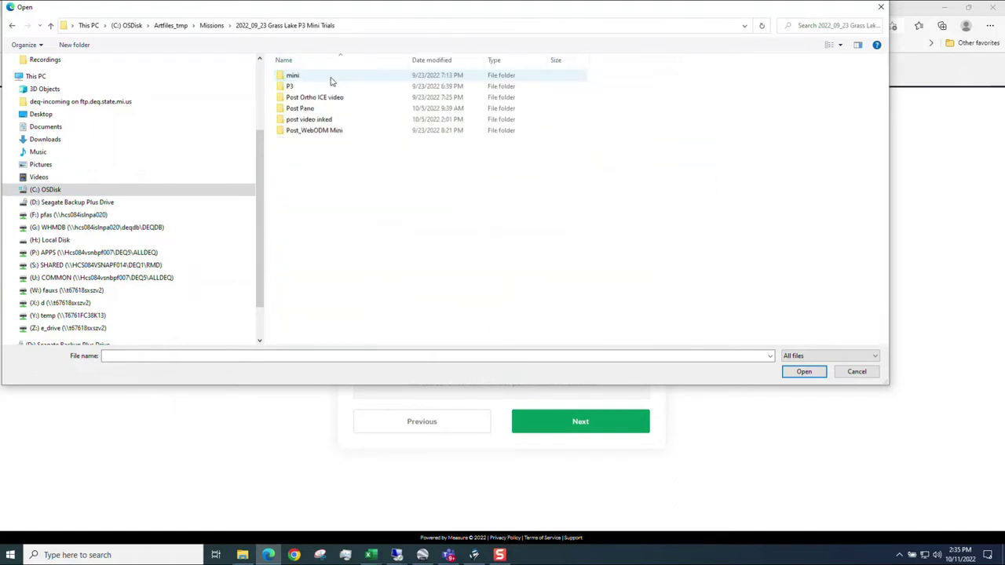
{"action": "double_click", "coordinate": [295, 76]}
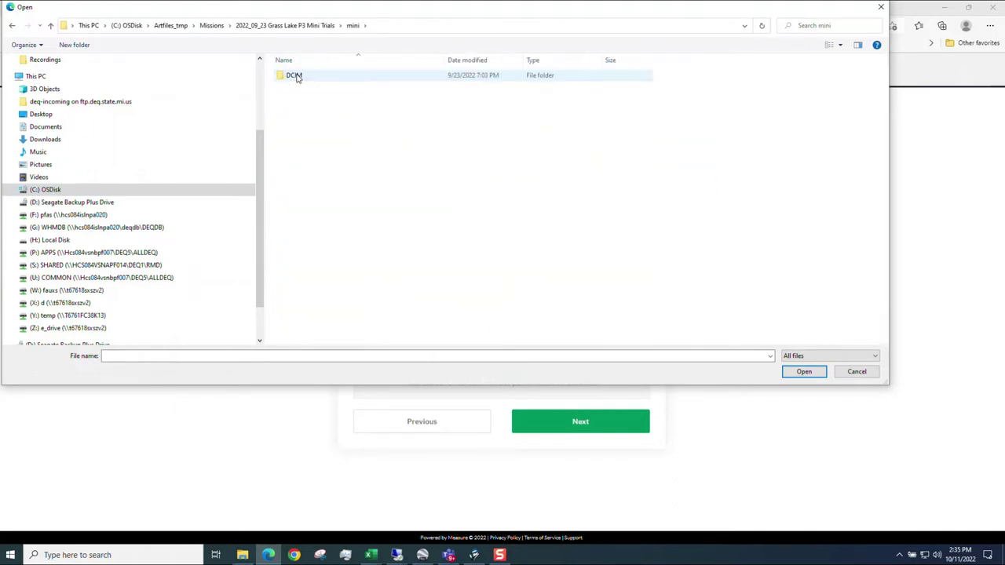
{"action": "double_click", "coordinate": [296, 77]}
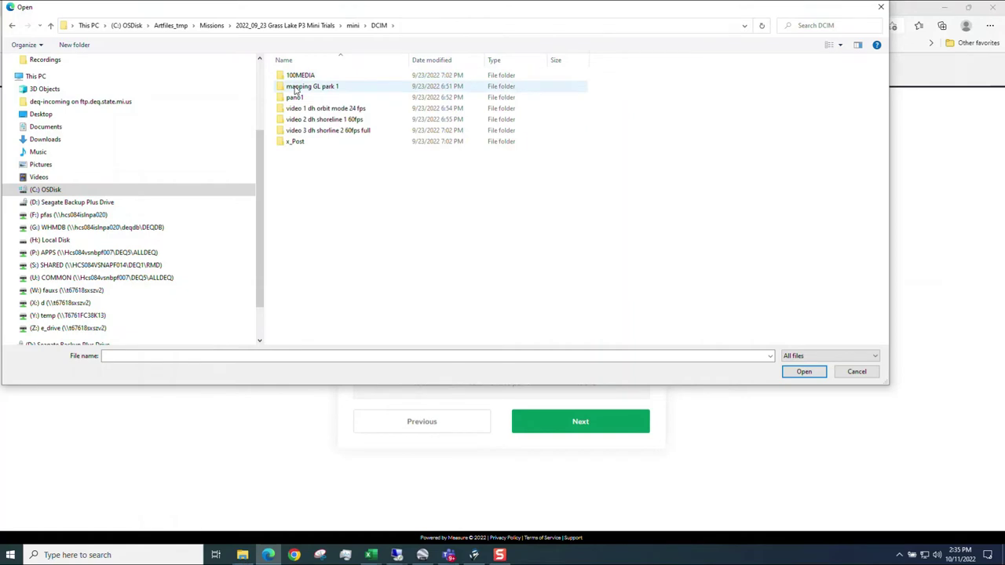
{"action": "double_click", "coordinate": [296, 88]}
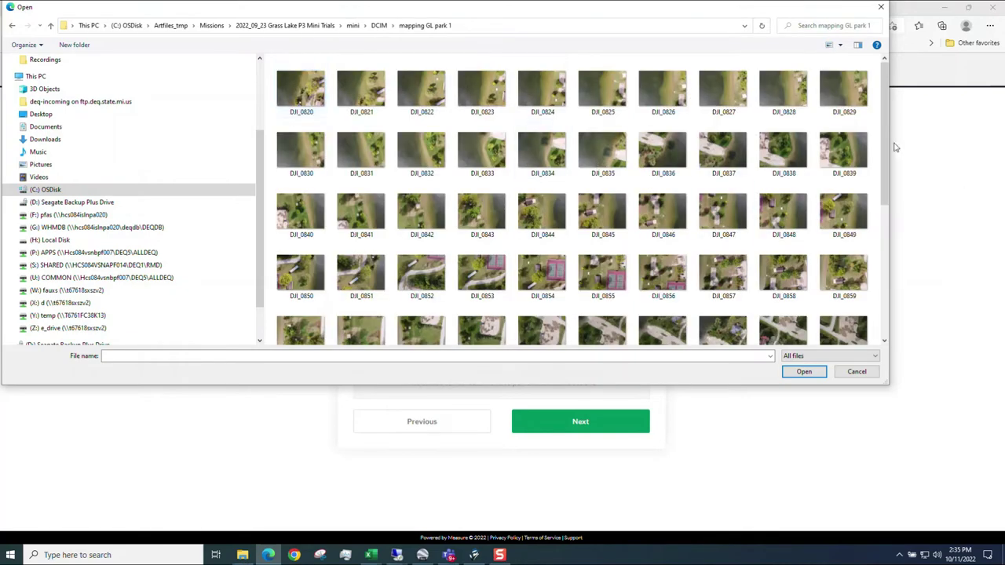
Select all the drone photos from DJI_0820 onward and upload them.
{"action": "left_click_drag", "start_coordinate": [886, 141], "coordinate": [888, 104]}
{"action": "left_click", "coordinate": [307, 92]}
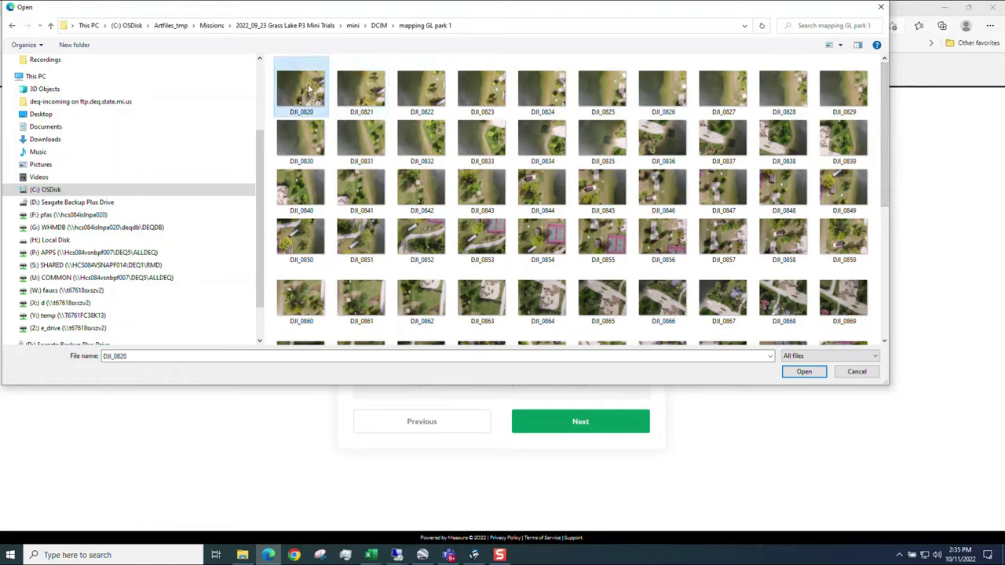
{"action": "key", "text": "ctrl+a"}
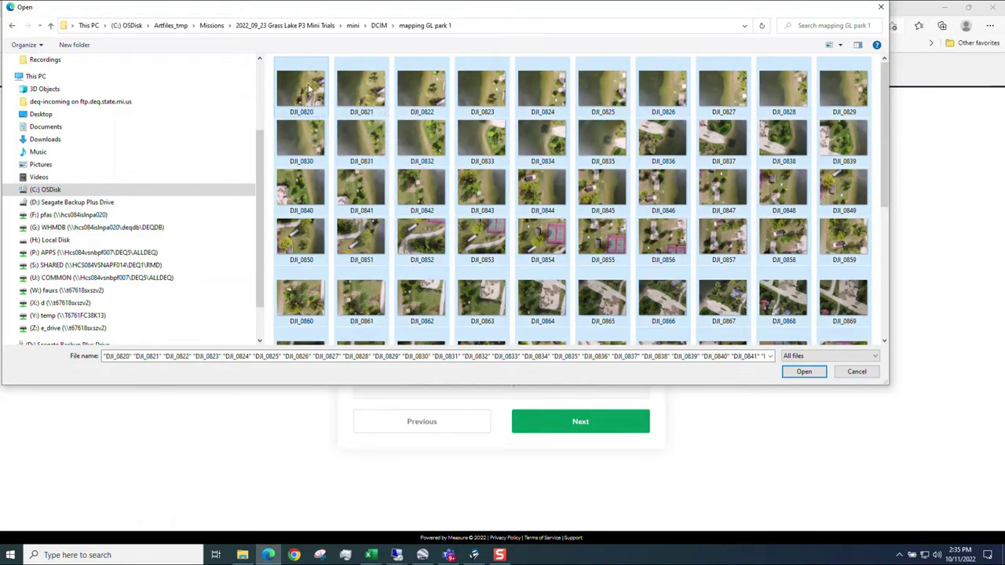
{"action": "left_click_drag", "start_coordinate": [881, 167], "coordinate": [882, 298]}
{"action": "left_click", "coordinate": [804, 371]}
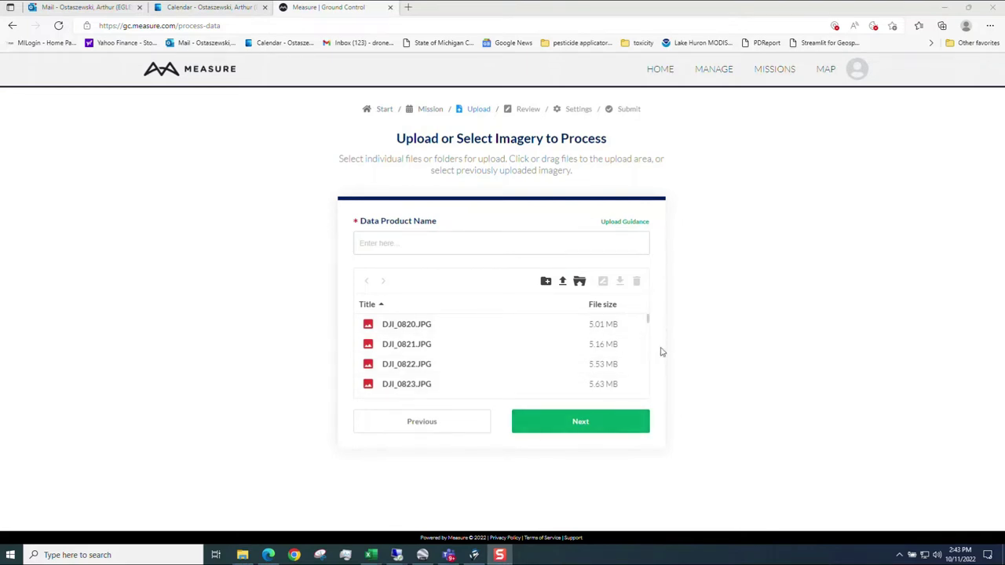
Name the data product 'Grass Lake Park 2022_09_23' and advance to reviewing the 84 images.
{"action": "left_click", "coordinate": [594, 424]}
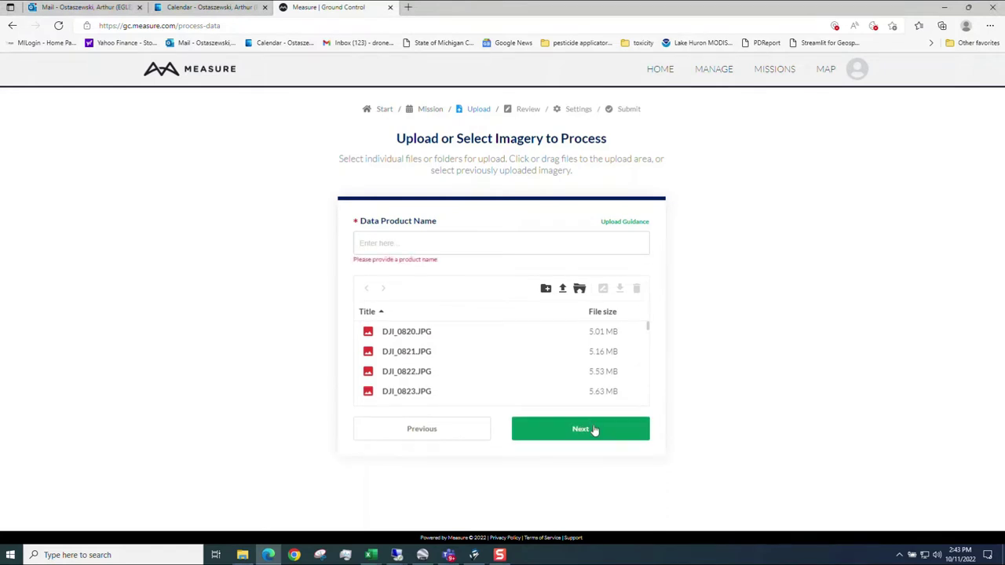
{"action": "left_click", "coordinate": [411, 243]}
{"action": "type", "text": "Gra"}
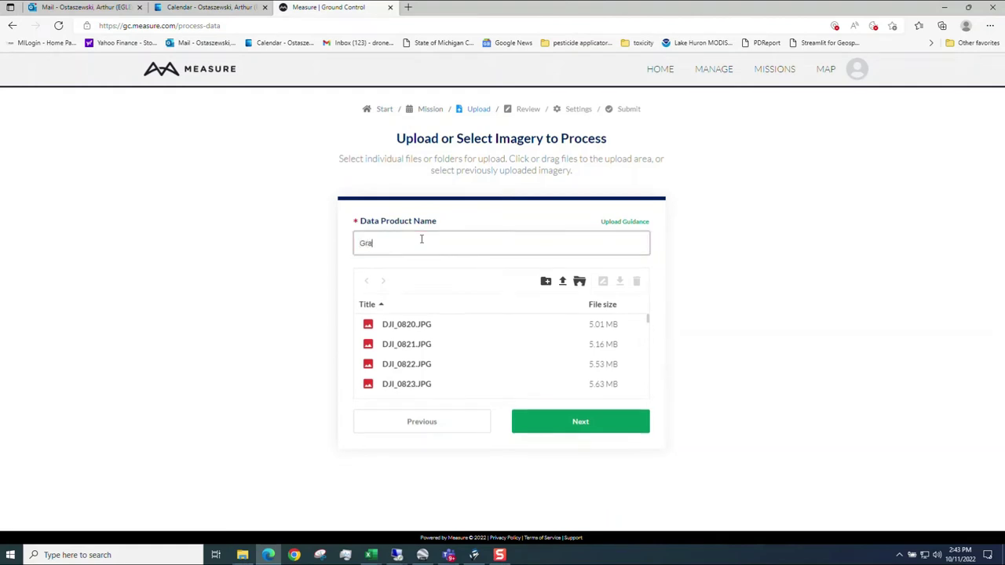
{"action": "type", "text": "ss IL"}
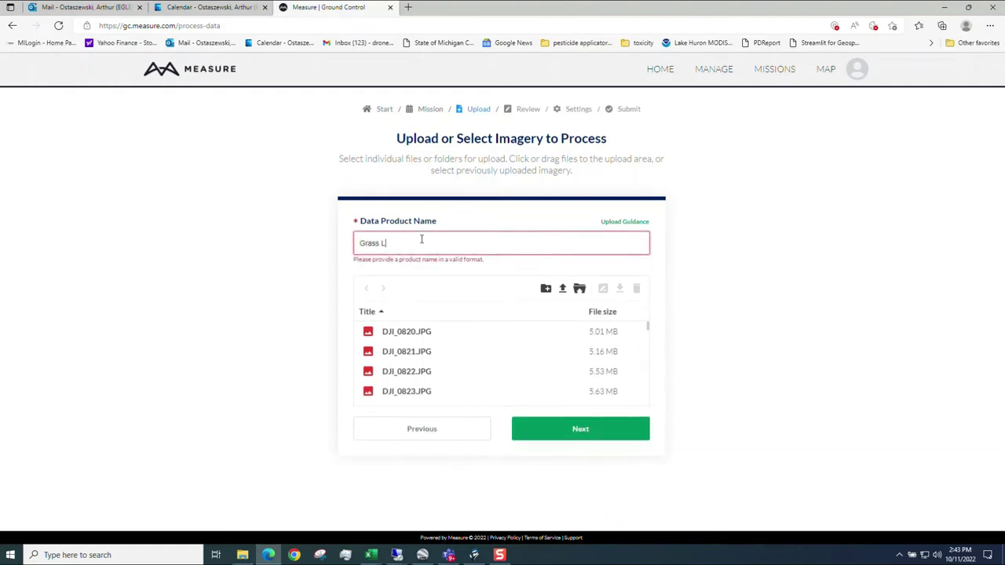
{"action": "type", "text": "ake Park"}
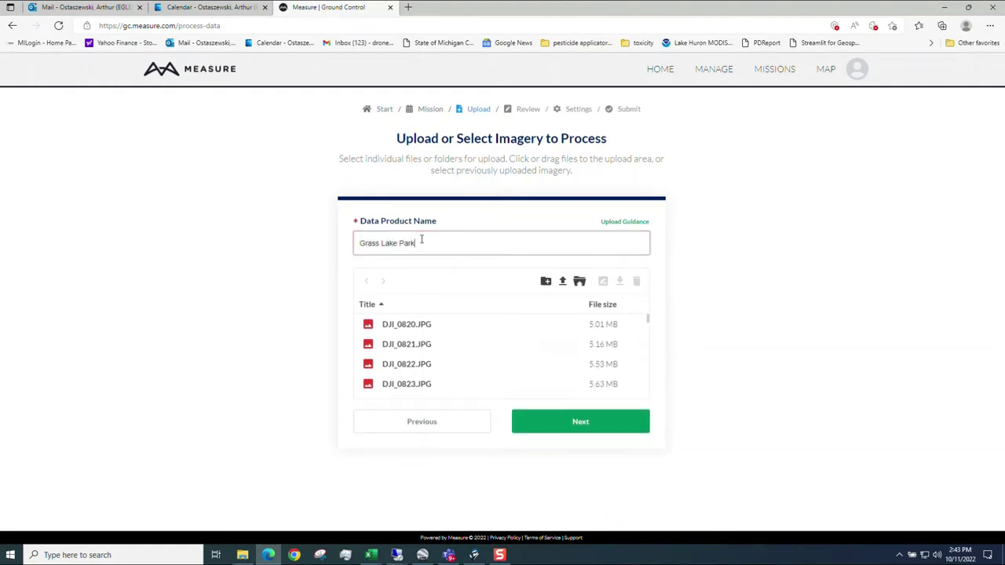
{"action": "type", "text": " 2022_09_23"}
{"action": "left_click", "coordinate": [586, 429]}
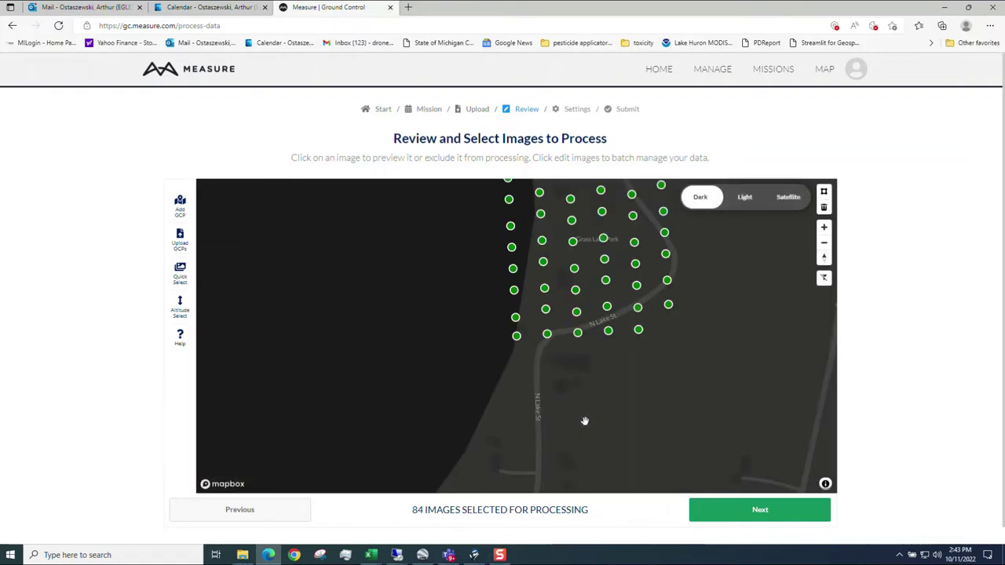
Inspect the image points on the review map, then continue to Confirm Settings.
{"action": "left_click_drag", "start_coordinate": [749, 350], "coordinate": [725, 459]}
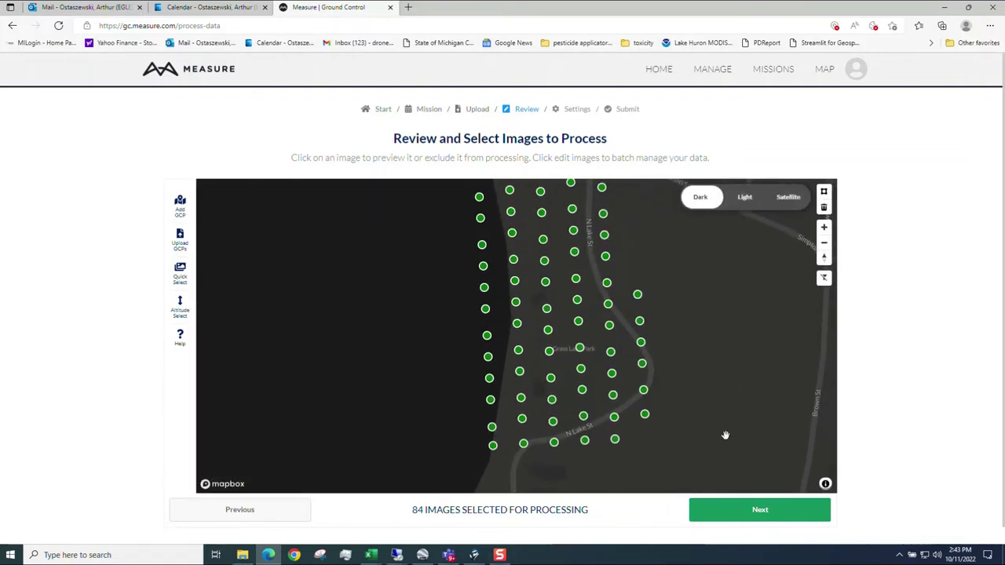
{"action": "scroll", "coordinate": [724, 434], "scroll_direction": "down", "scroll_amount": 1}
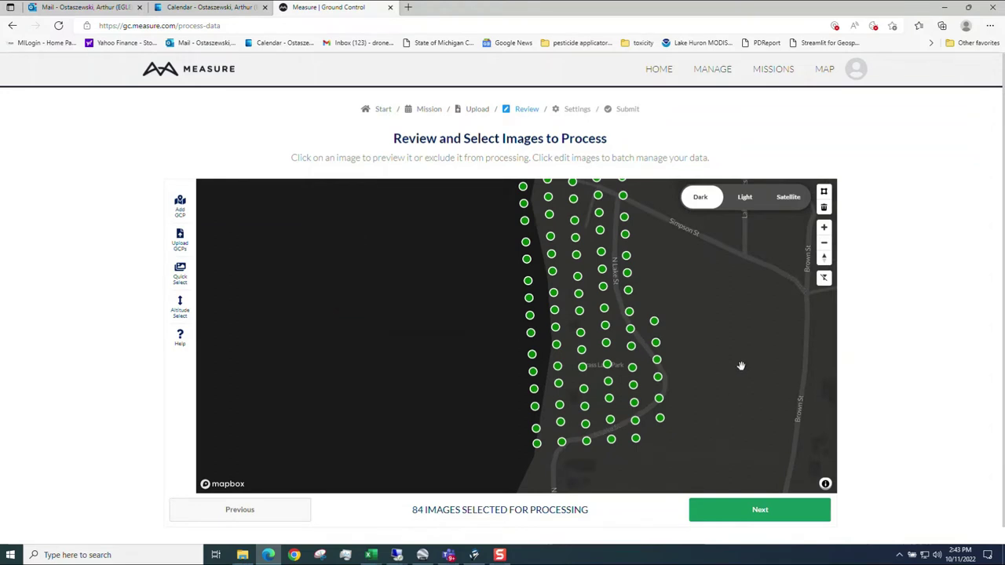
{"action": "left_click", "coordinate": [759, 510]}
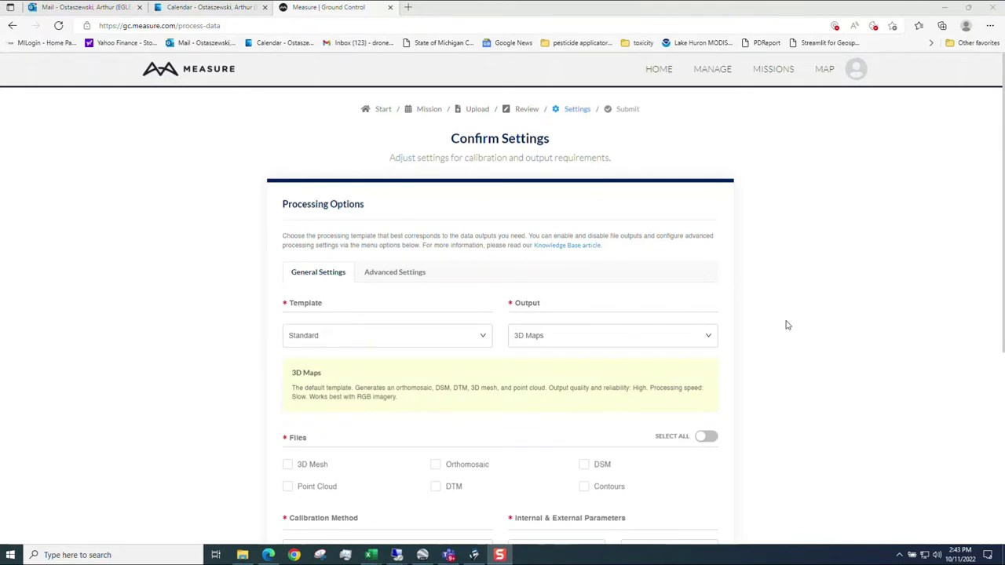
Select all six output files and tick 'Use Geometrically Verified Matching'.
{"action": "scroll", "coordinate": [857, 347], "scroll_direction": "down", "scroll_amount": 2}
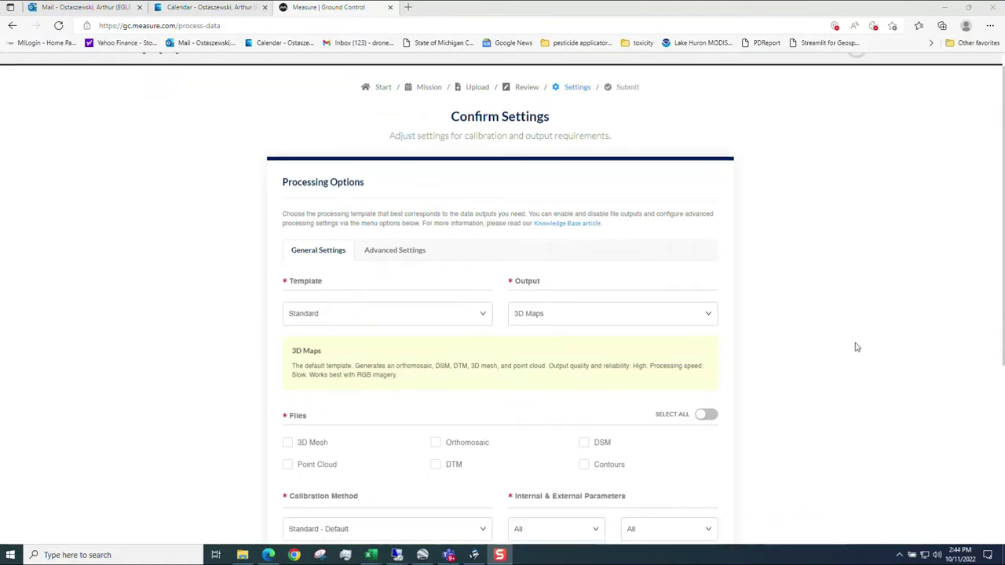
{"action": "left_click", "coordinate": [703, 292]}
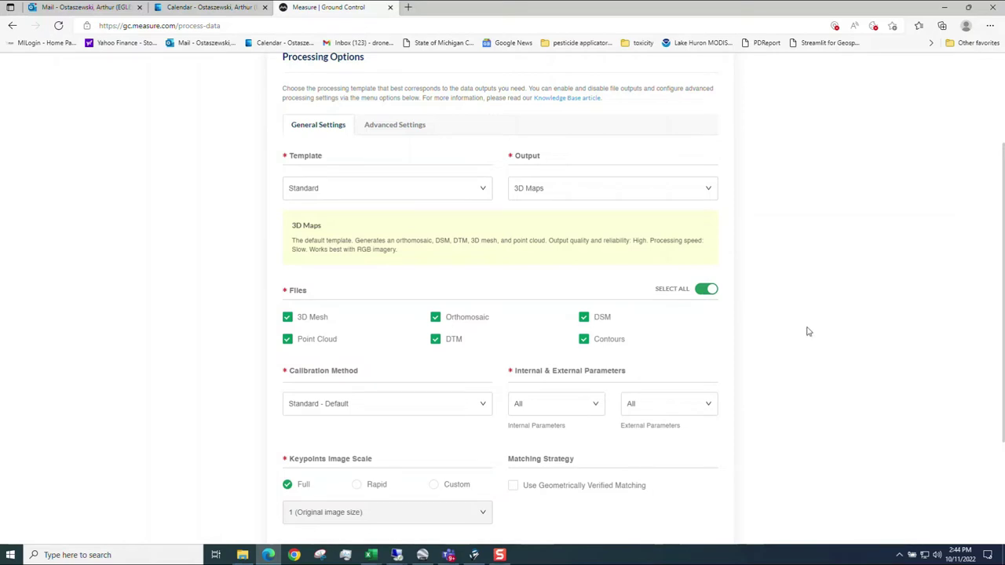
{"action": "scroll", "coordinate": [816, 333], "scroll_direction": "down", "scroll_amount": 2}
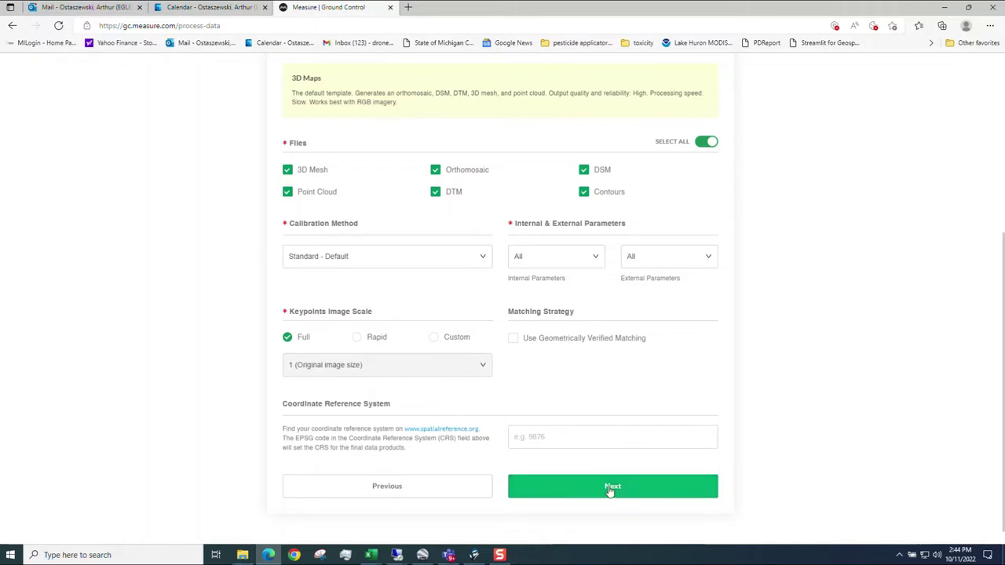
{"action": "left_click", "coordinate": [512, 339]}
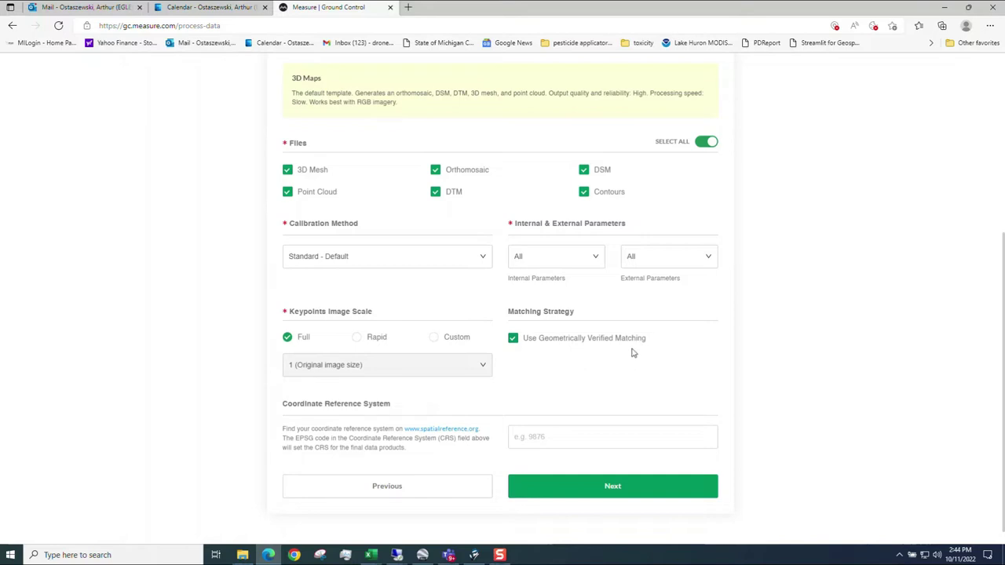
Review the Submit Data to Process summary and submit the imagery.
{"action": "left_click", "coordinate": [619, 487]}
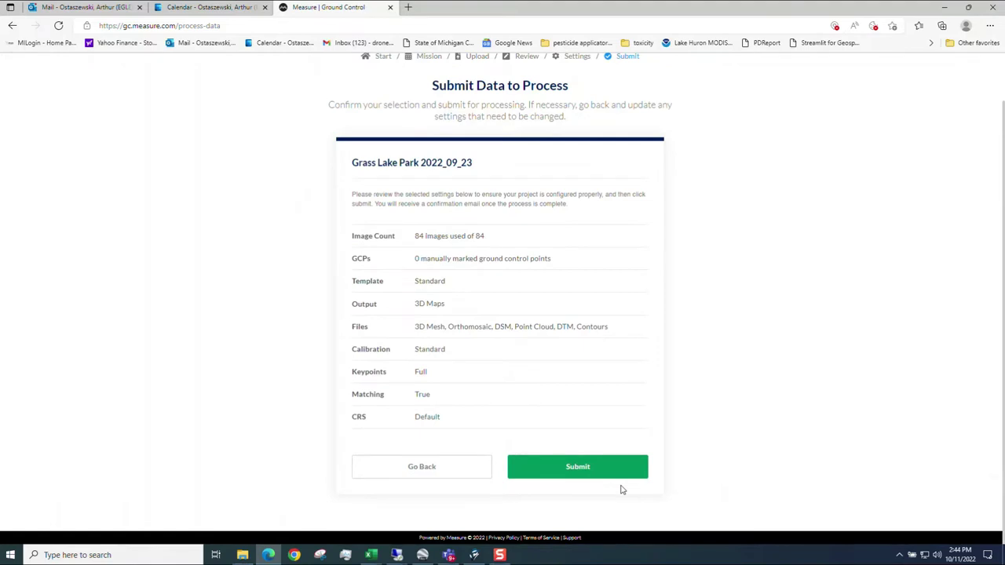
{"action": "left_click", "coordinate": [578, 467]}
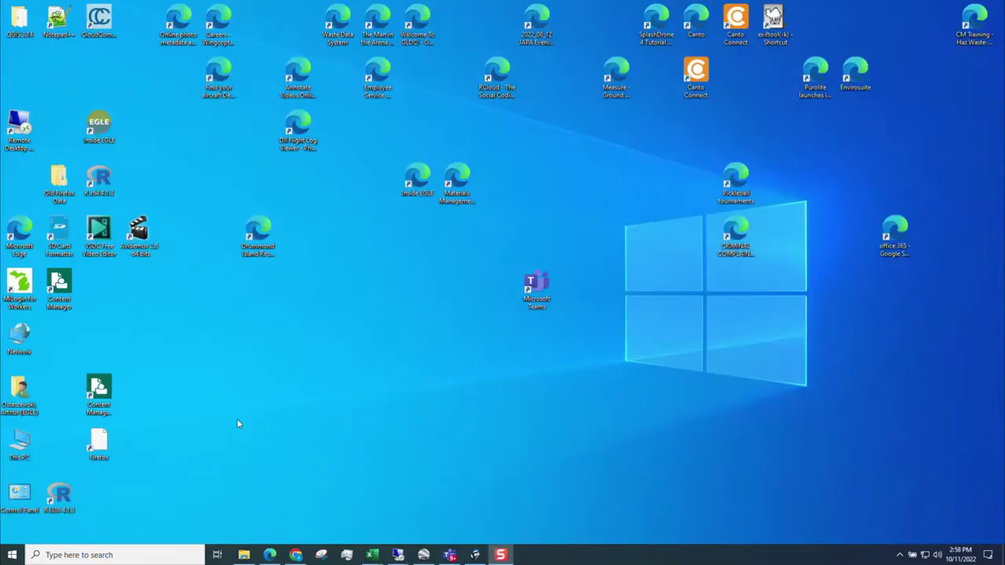
Check the Pix4D confirmation email in Outlook, then return to the Scheduled mission page.
{"action": "left_click", "coordinate": [269, 554]}
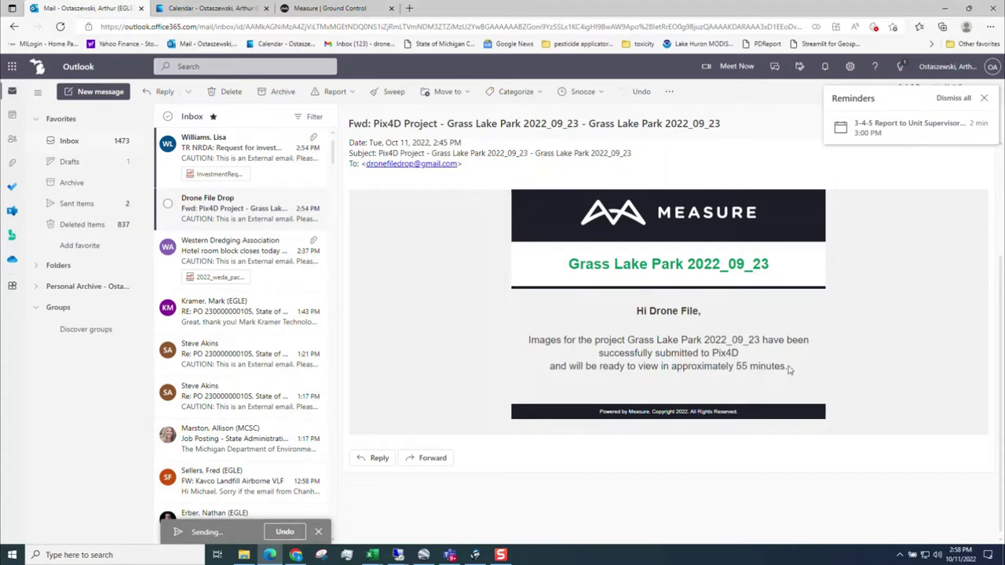
{"action": "left_click", "coordinate": [360, 13]}
{"action": "scroll", "coordinate": [499, 353], "scroll_direction": "up", "scroll_amount": 4}
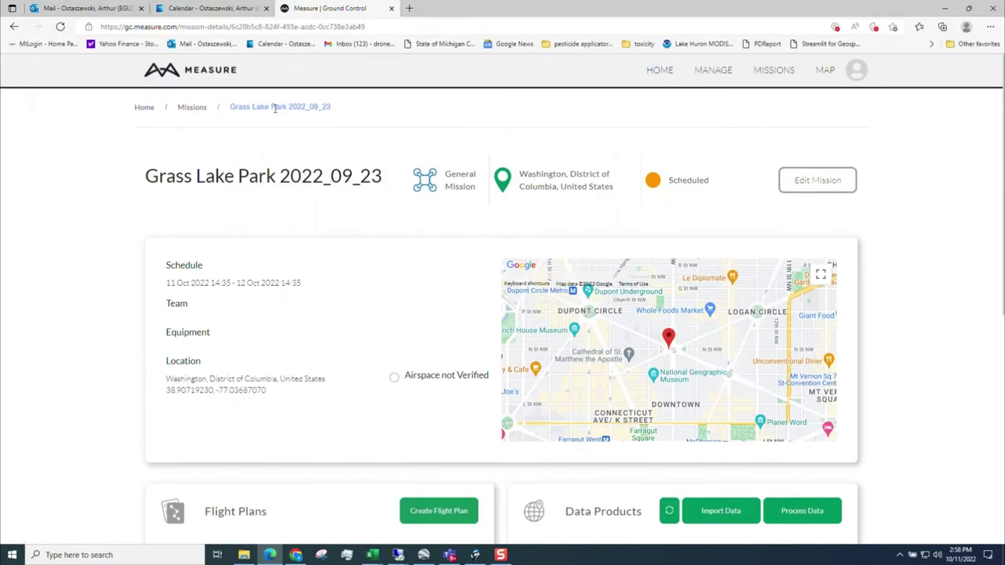
Scroll the Grass Lake Park 2022_09_23 mission page to review Flight Plans and Data Products.
{"action": "scroll", "coordinate": [667, 376], "scroll_direction": "down", "scroll_amount": 5}
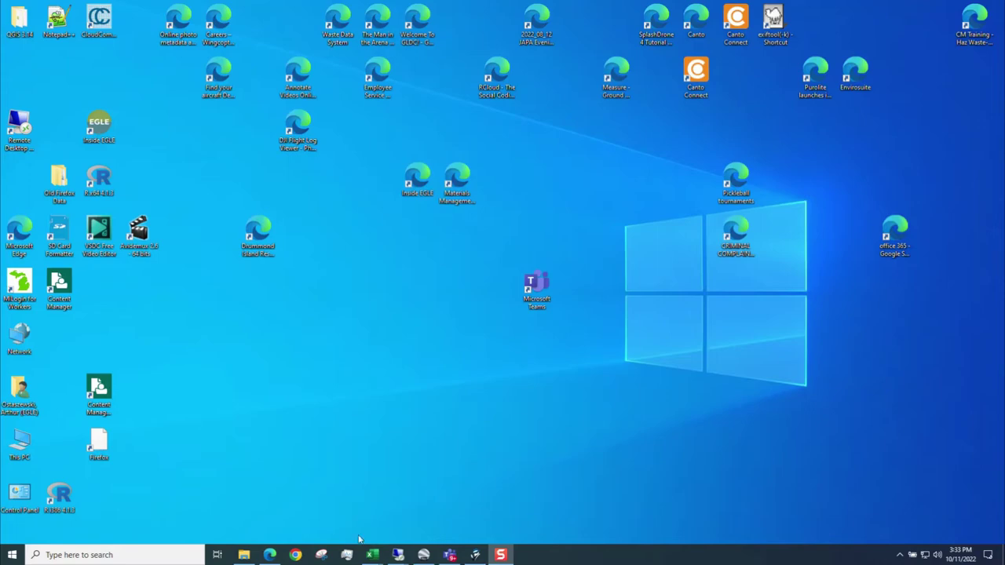
Open the Fwd: Pix4D Project Grass Lake Park email and read through its quality_report.pdf preview.
{"action": "left_click", "coordinate": [269, 555]}
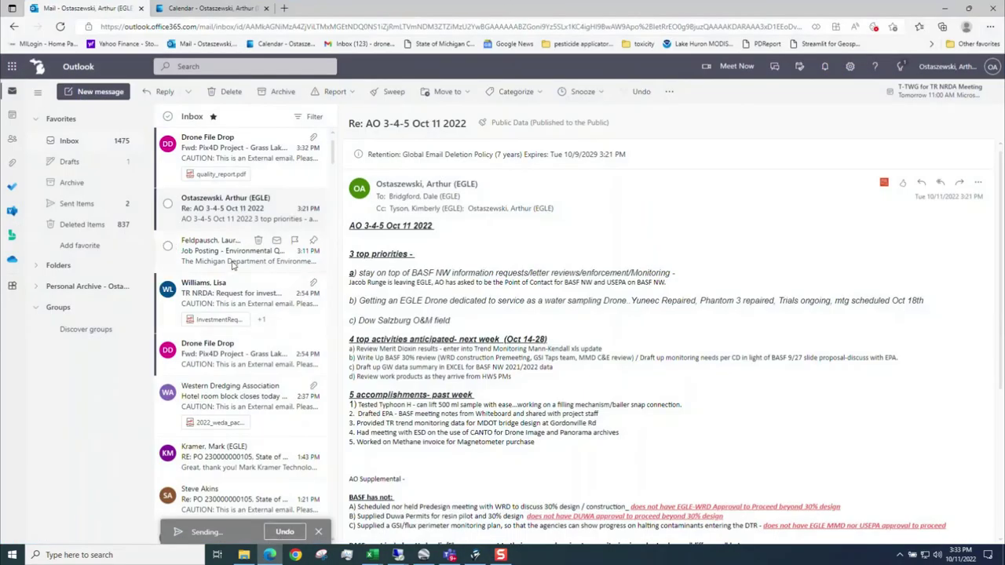
{"action": "left_click", "coordinate": [181, 153]}
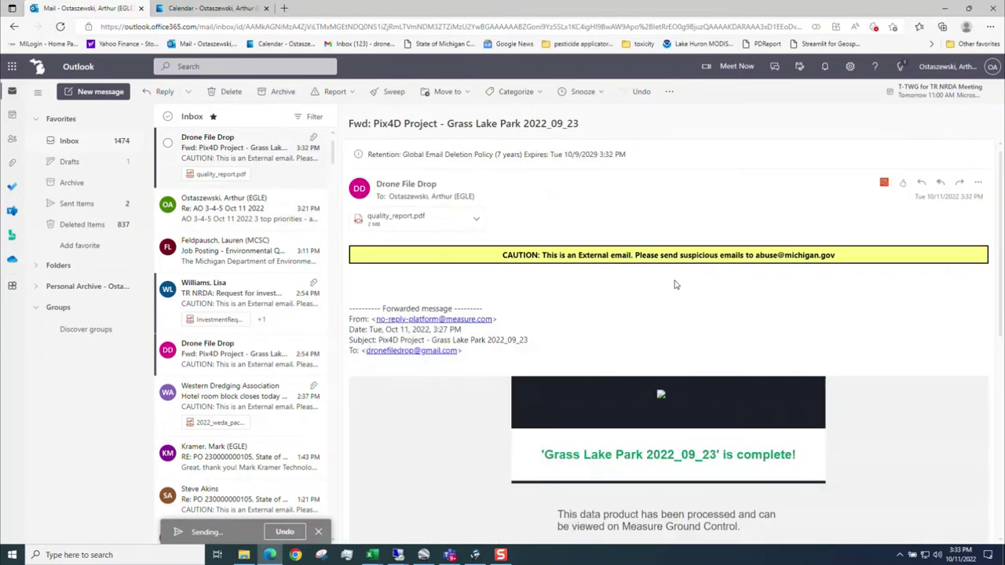
{"action": "scroll", "coordinate": [675, 288], "scroll_direction": "down", "scroll_amount": 2}
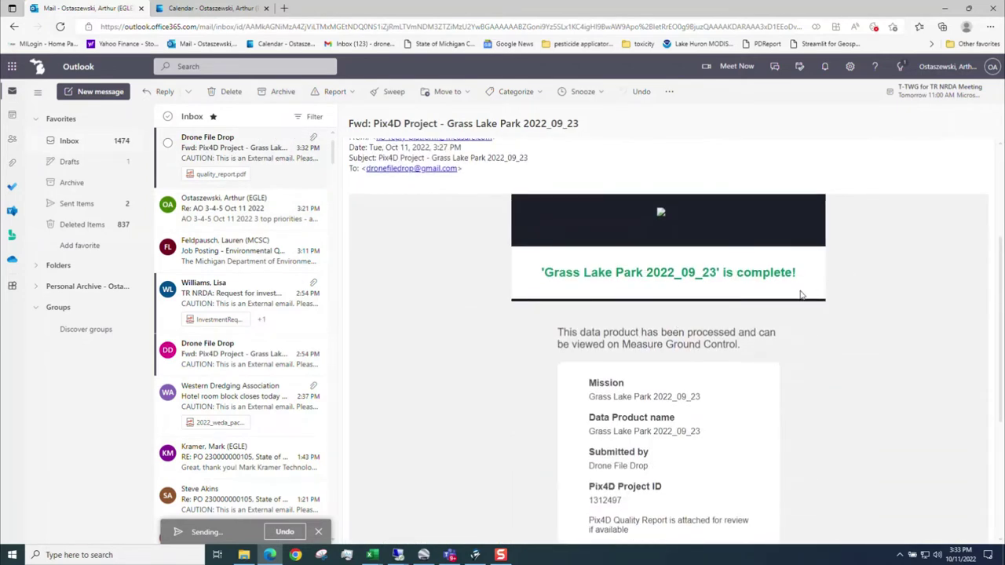
{"action": "scroll", "coordinate": [773, 297], "scroll_direction": "down", "scroll_amount": 2}
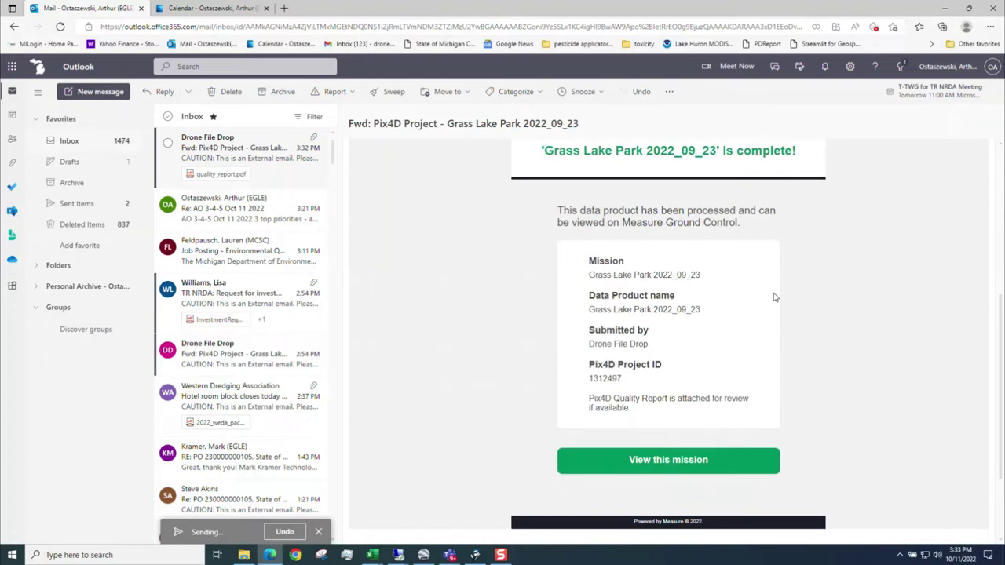
{"action": "scroll", "coordinate": [773, 296], "scroll_direction": "up", "scroll_amount": 2}
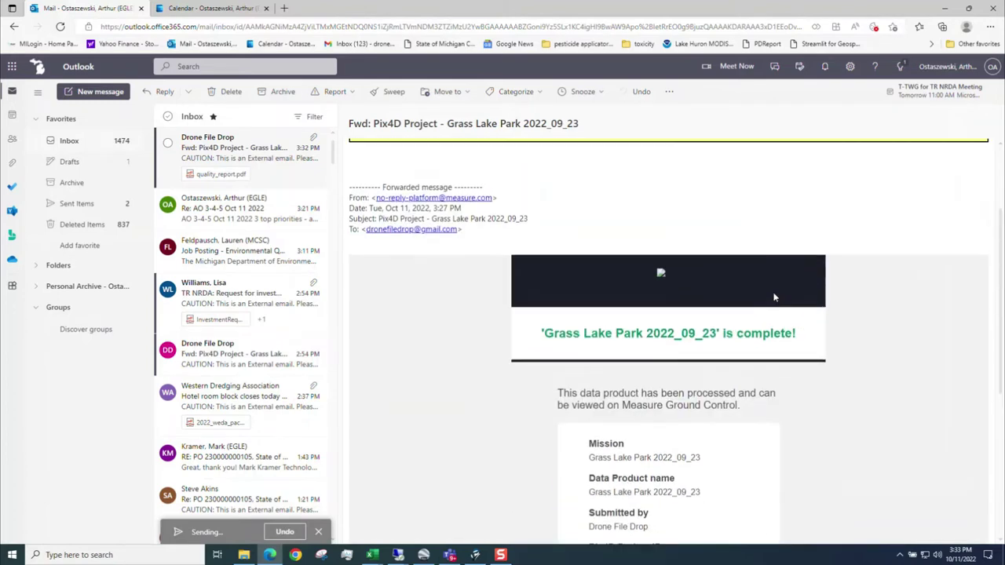
{"action": "scroll", "coordinate": [773, 297], "scroll_direction": "down", "scroll_amount": 4}
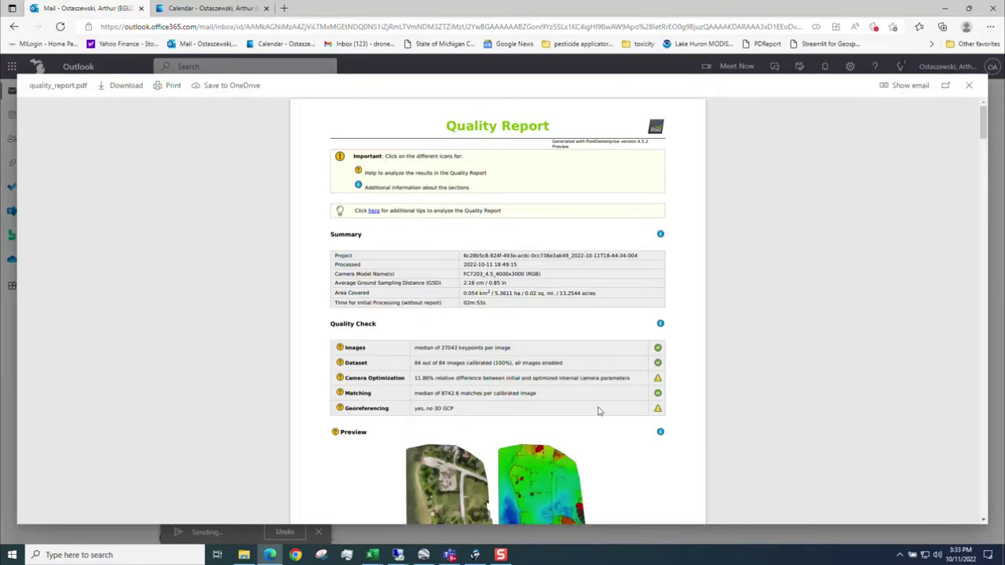
{"action": "scroll", "coordinate": [598, 411], "scroll_direction": "down", "scroll_amount": 2}
{"action": "scroll", "coordinate": [598, 411], "scroll_direction": "down", "scroll_amount": 15}
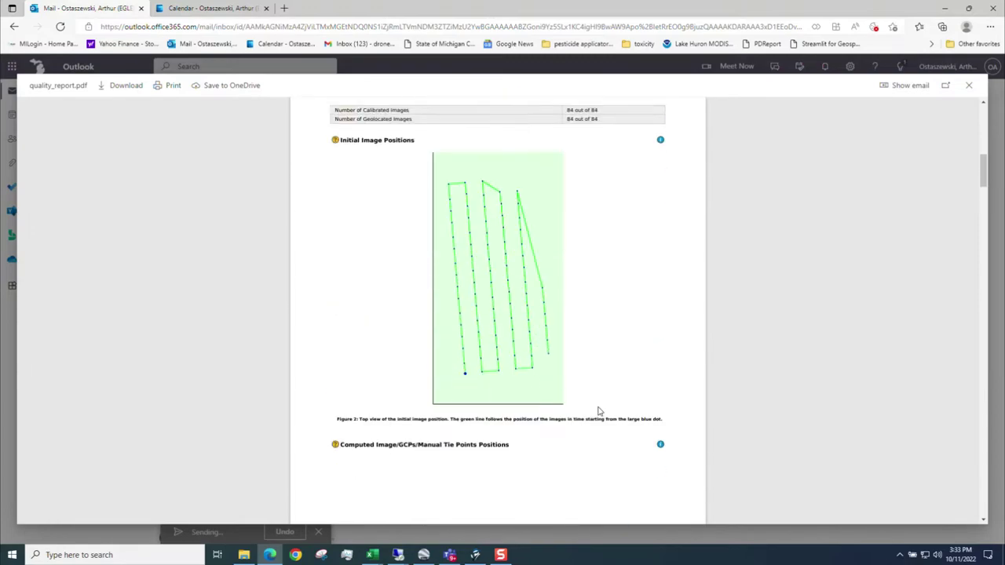
{"action": "scroll", "coordinate": [599, 410], "scroll_direction": "down", "scroll_amount": 15}
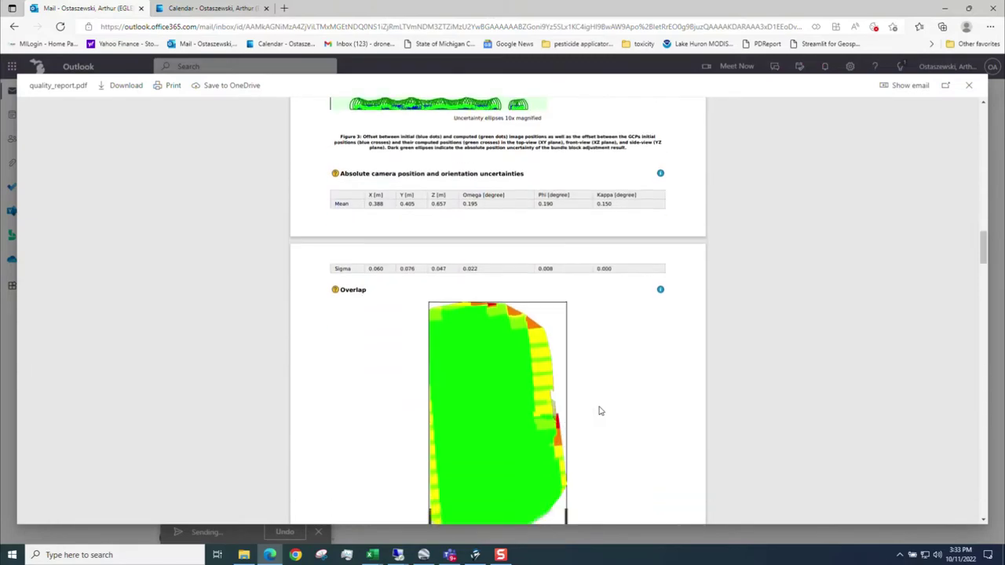
{"action": "scroll", "coordinate": [599, 410], "scroll_direction": "down", "scroll_amount": 4}
{"action": "scroll", "coordinate": [598, 411], "scroll_direction": "up", "scroll_amount": 9}
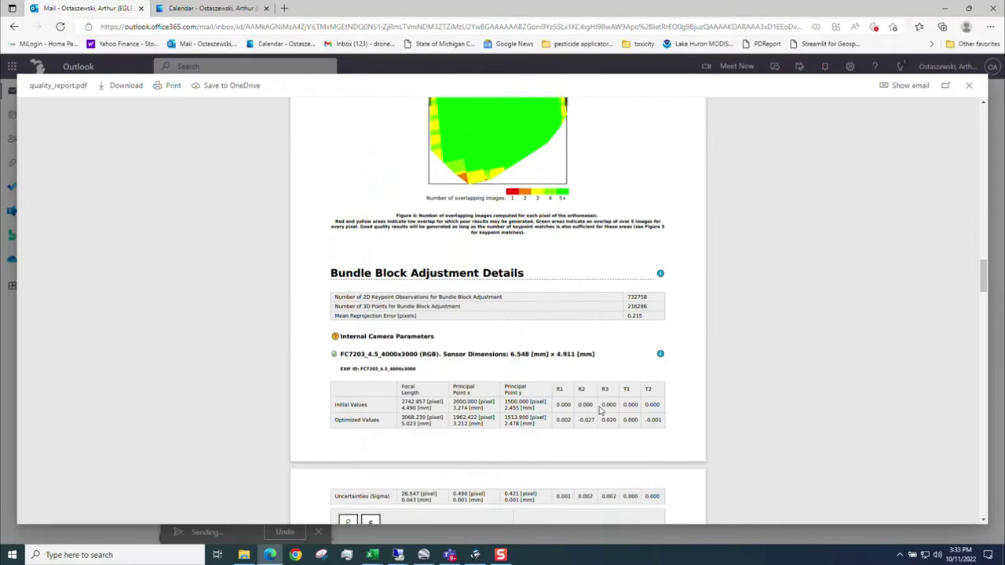
{"action": "scroll", "coordinate": [599, 410], "scroll_direction": "down", "scroll_amount": 15}
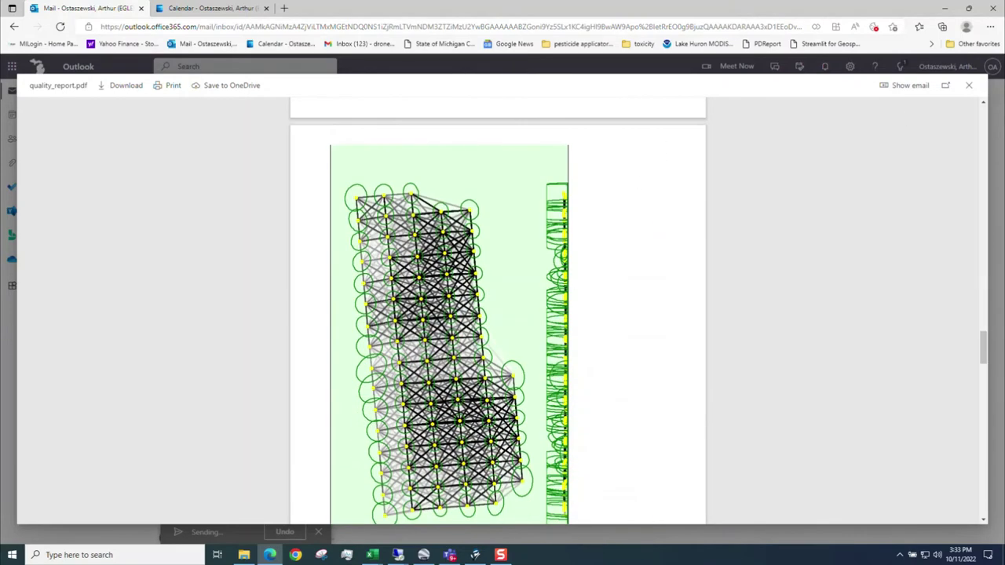
{"action": "left_click", "coordinate": [968, 87]}
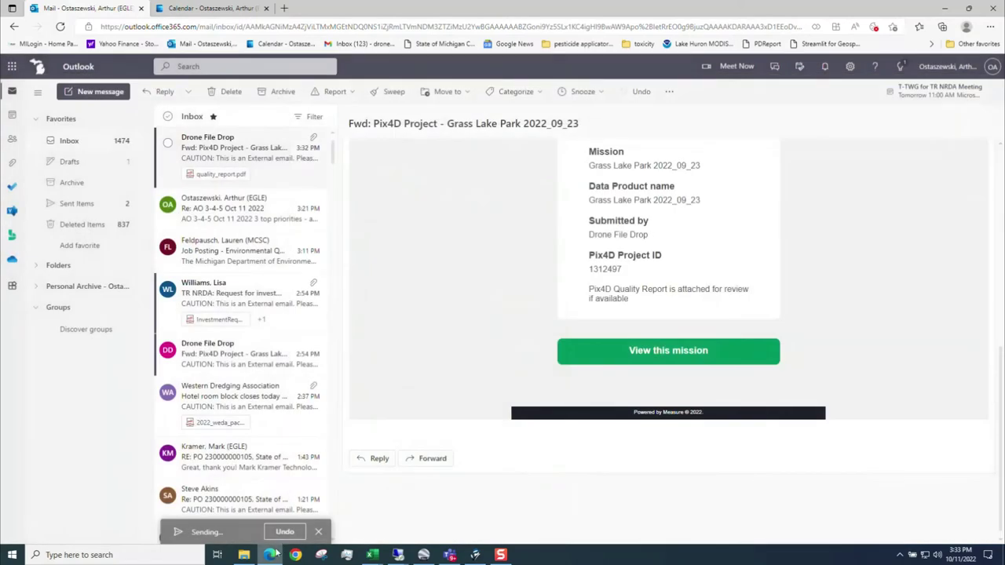
Open Measure Ground Control in a new Chrome window and sign in with the Google drone data account.
{"action": "left_click", "coordinate": [296, 555]}
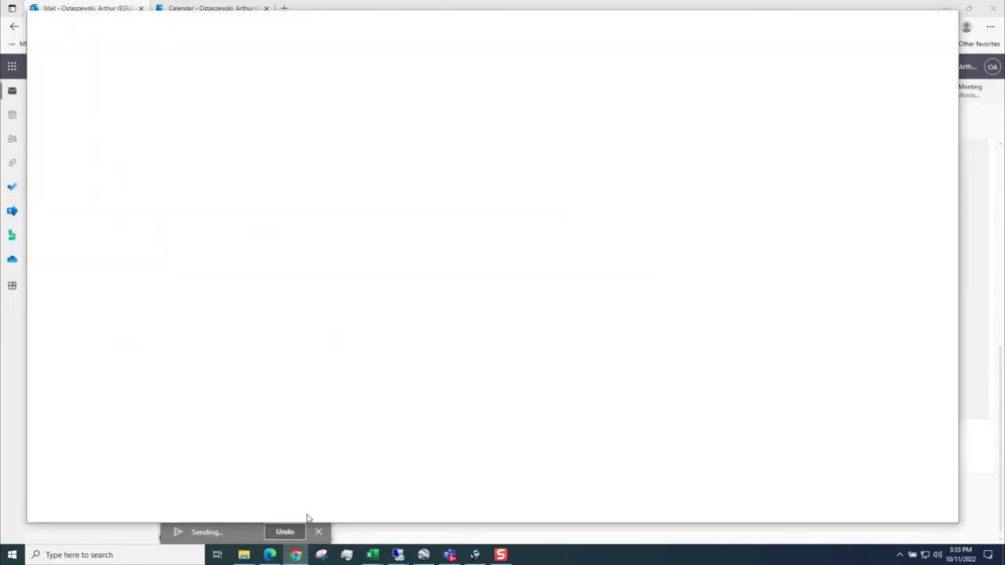
{"action": "left_click", "coordinate": [375, 62]}
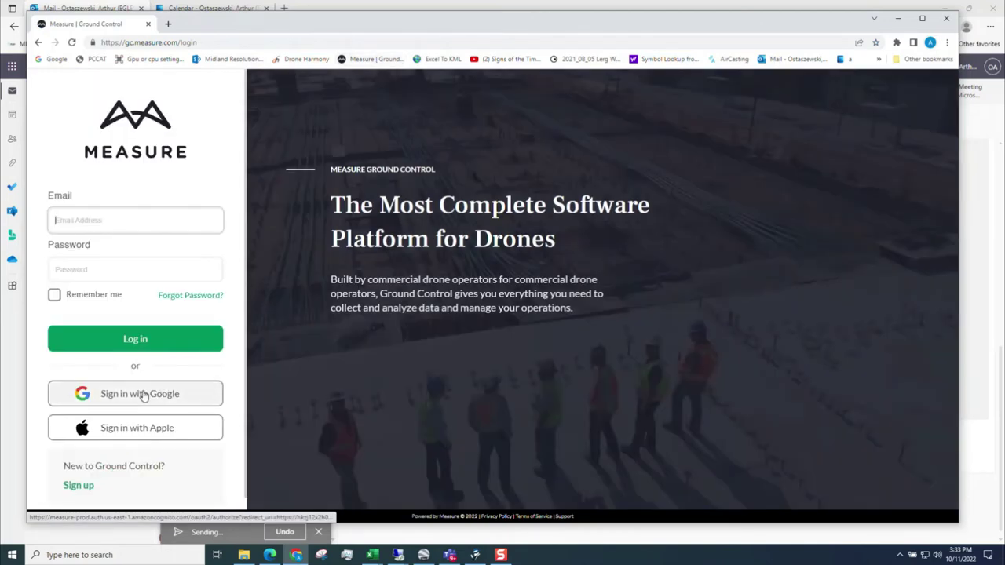
{"action": "left_click", "coordinate": [143, 395]}
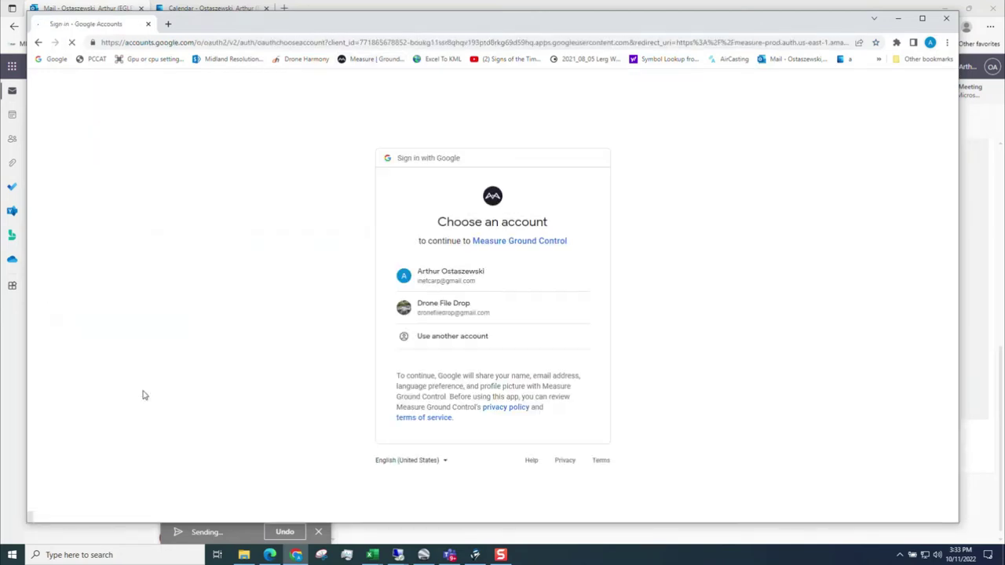
{"action": "left_click", "coordinate": [429, 312]}
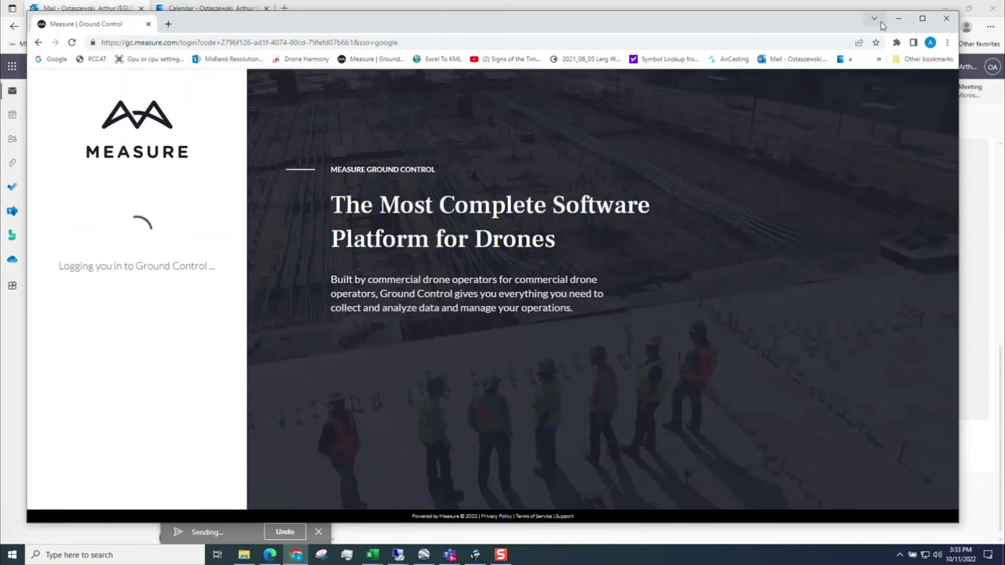
{"action": "left_click", "coordinate": [946, 17]}
{"action": "key", "text": "alt+Tab"}
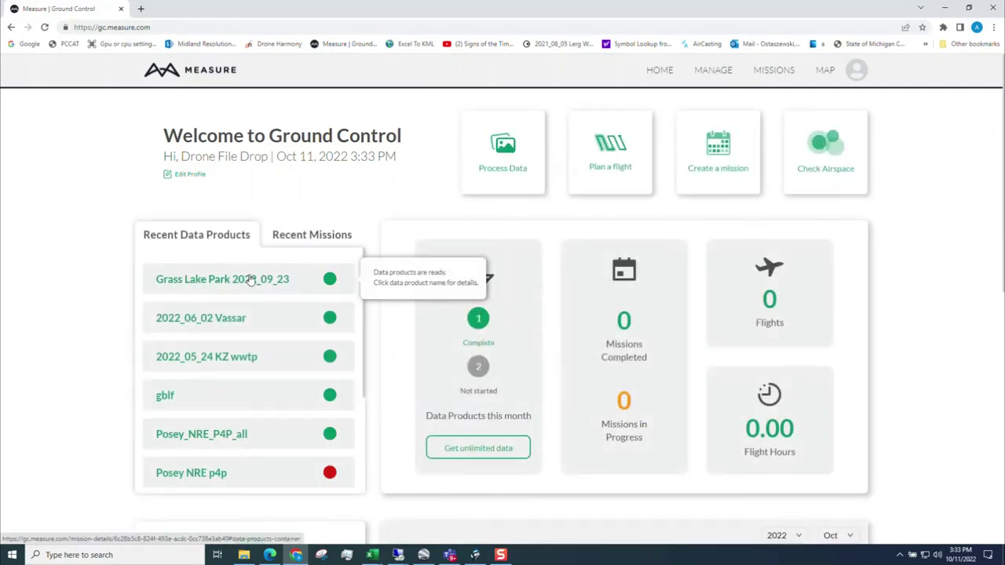
Open Grass Lake Park 2022_09_23 from Recent Data Products to view its orthomosaic.
{"action": "left_click", "coordinate": [247, 280]}
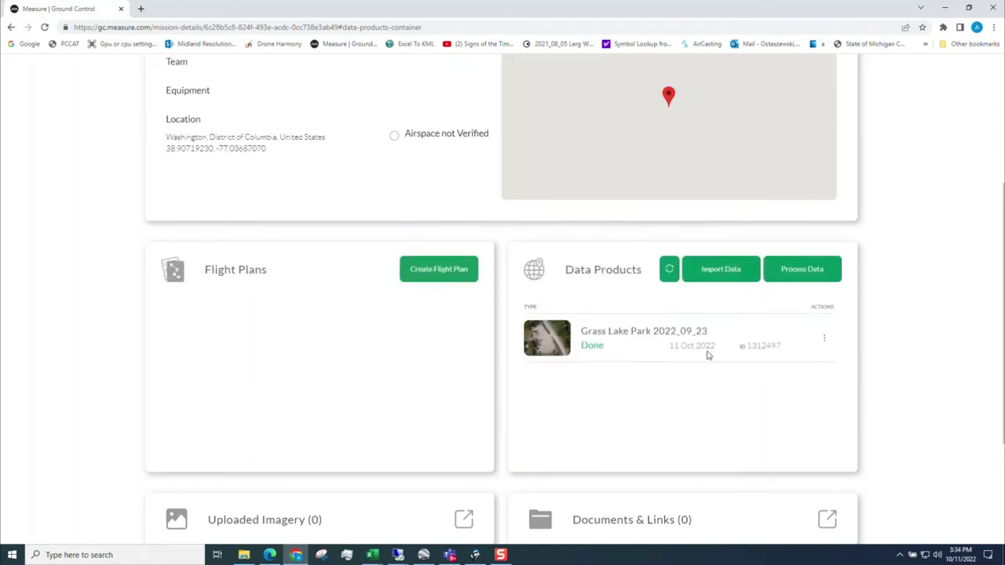
{"action": "scroll", "coordinate": [707, 364], "scroll_direction": "down", "scroll_amount": 2}
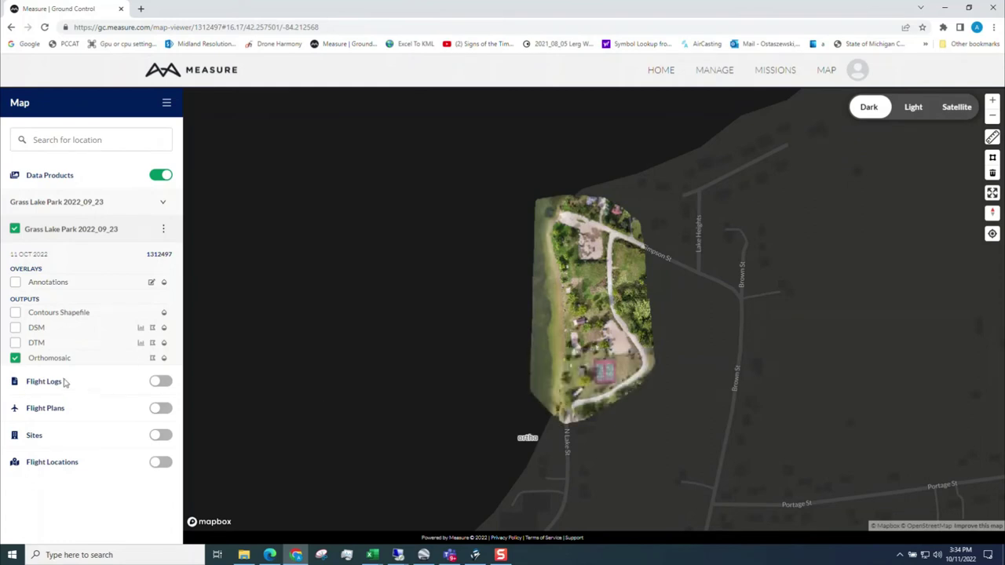
Hide the Orthomosaic layer and turn on the Contours Shapefile and DSM layers.
{"action": "scroll", "coordinate": [601, 336], "scroll_direction": "up", "scroll_amount": 2}
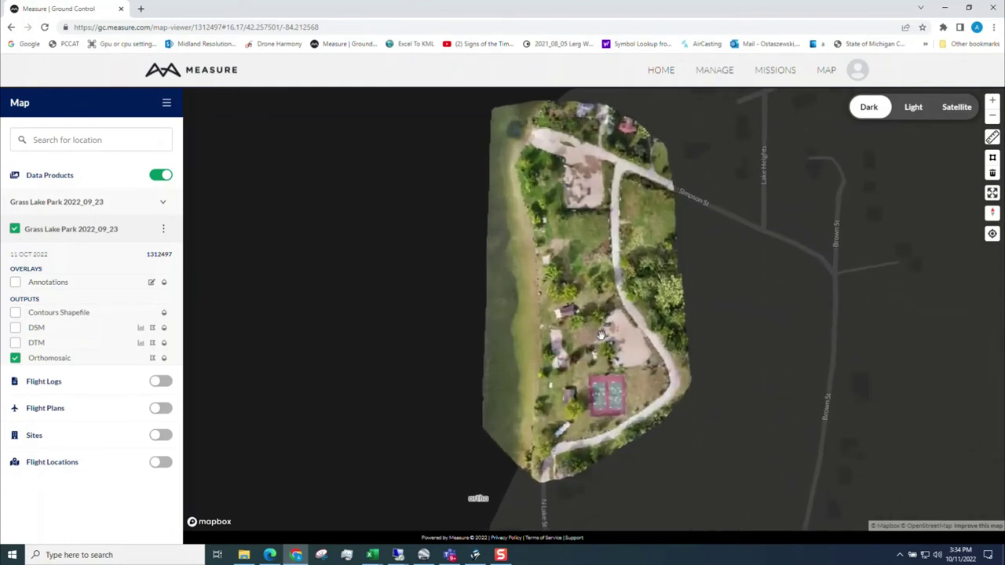
{"action": "scroll", "coordinate": [600, 336], "scroll_direction": "up", "scroll_amount": 1}
{"action": "scroll", "coordinate": [600, 336], "scroll_direction": "down", "scroll_amount": 1}
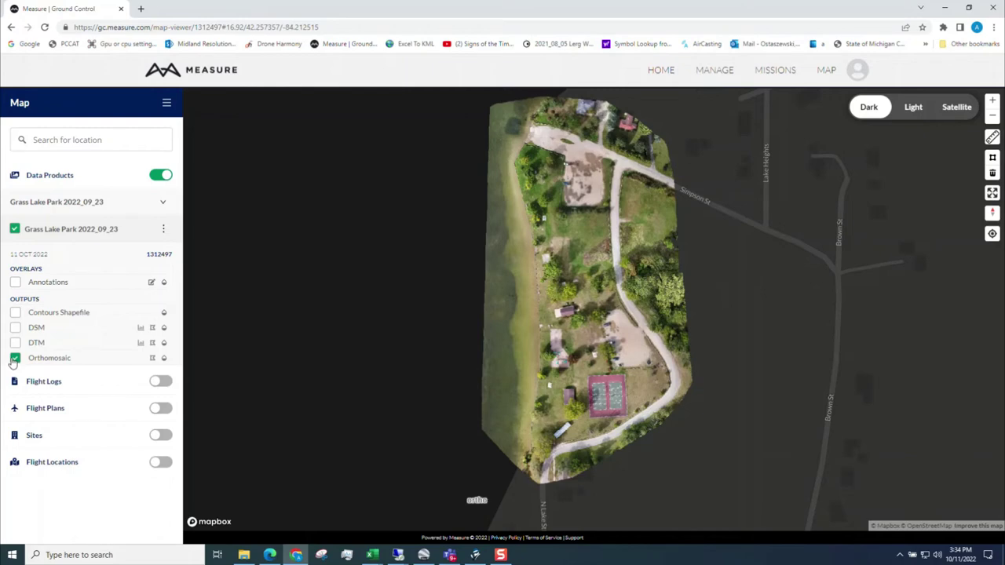
{"action": "left_click", "coordinate": [15, 358]}
{"action": "left_click", "coordinate": [15, 313]}
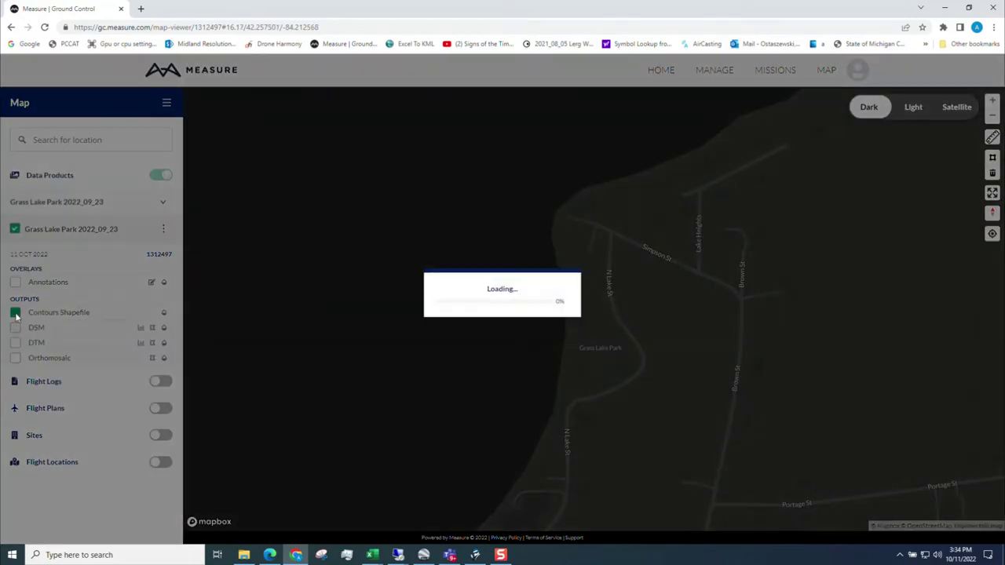
{"action": "left_click", "coordinate": [15, 327]}
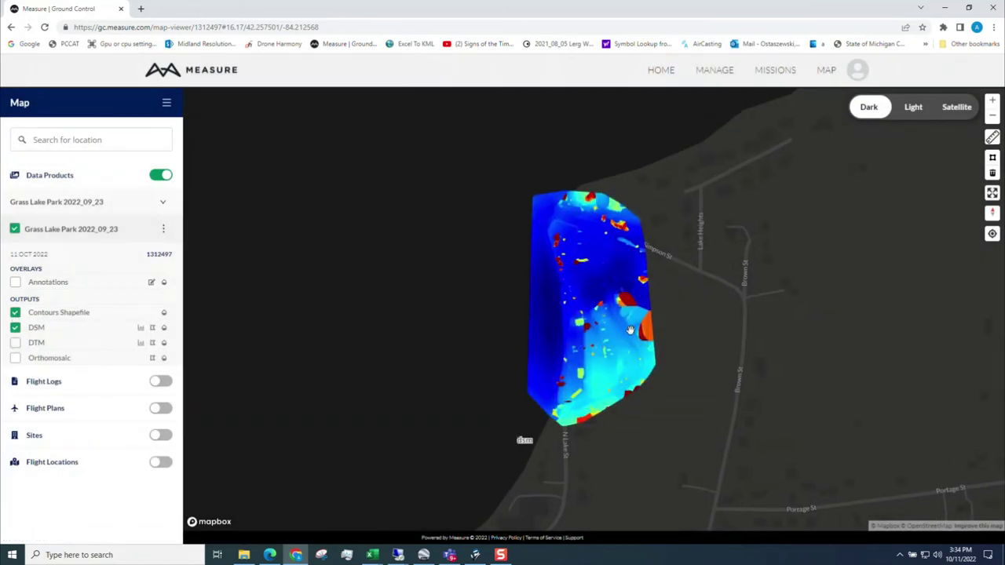
{"action": "scroll", "coordinate": [629, 330], "scroll_direction": "up", "scroll_amount": 4}
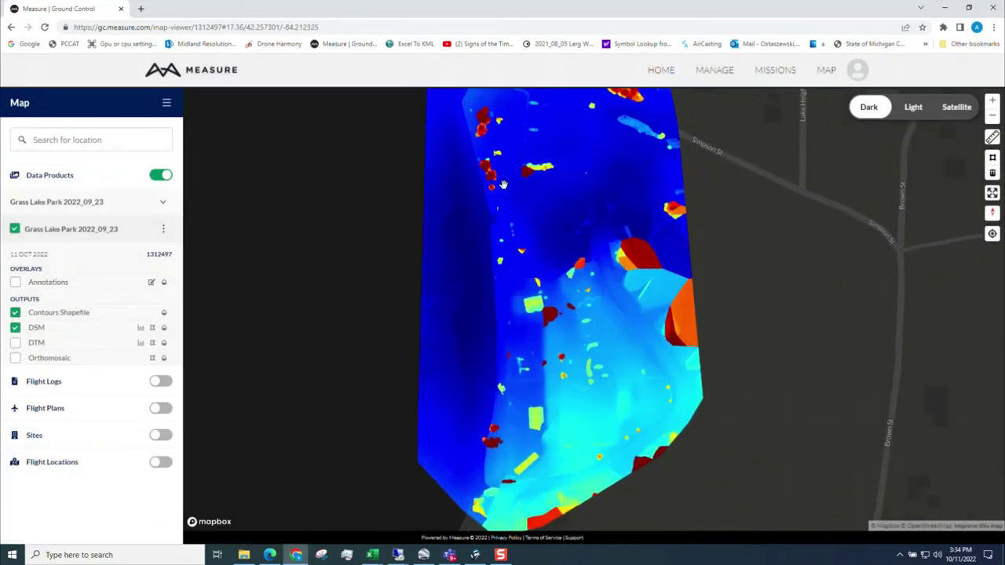
{"action": "scroll", "coordinate": [598, 404], "scroll_direction": "down", "scroll_amount": 1}
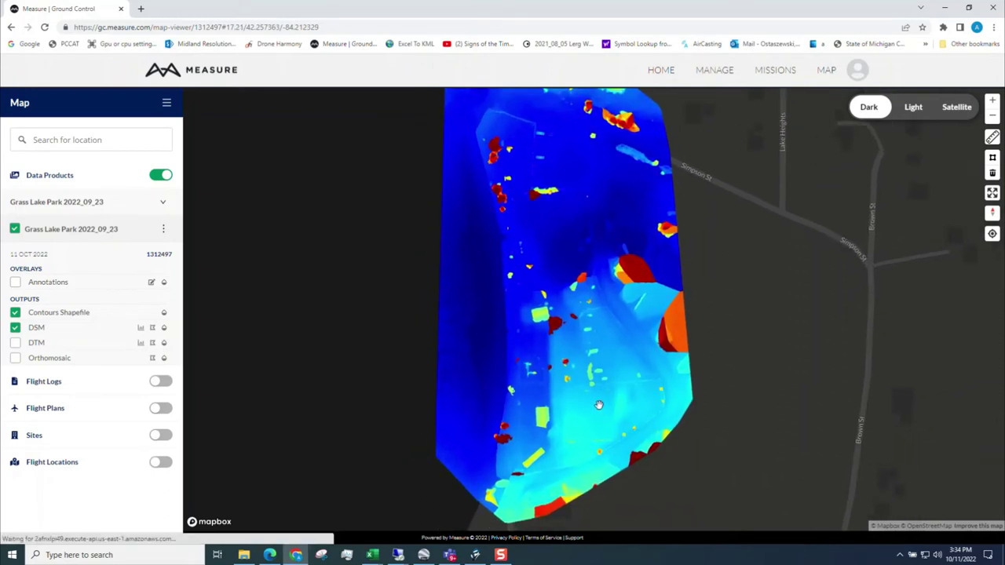
{"action": "left_click", "coordinate": [163, 228]}
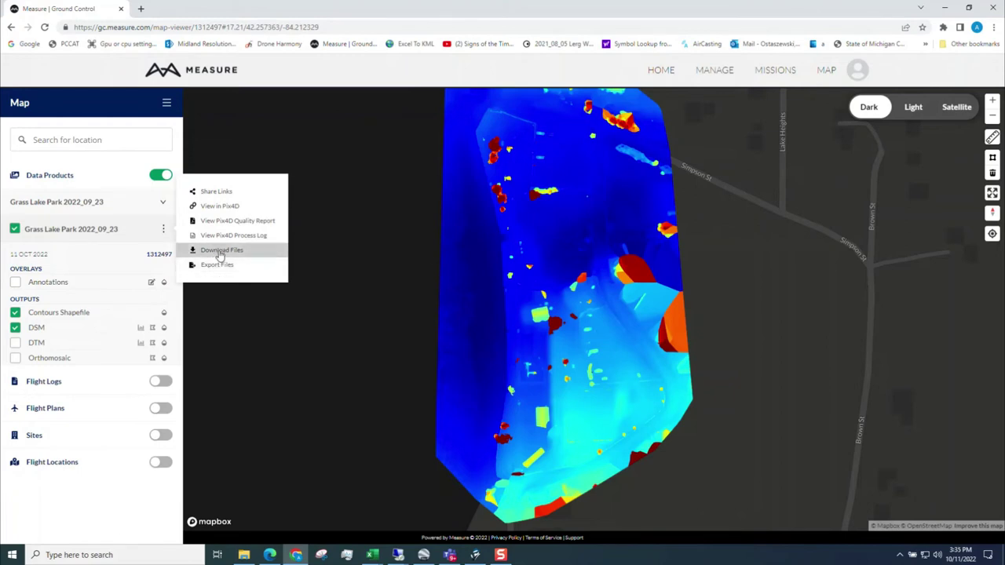
Request a download of all six Grass Lake Park file outputs.
{"action": "left_click", "coordinate": [220, 253]}
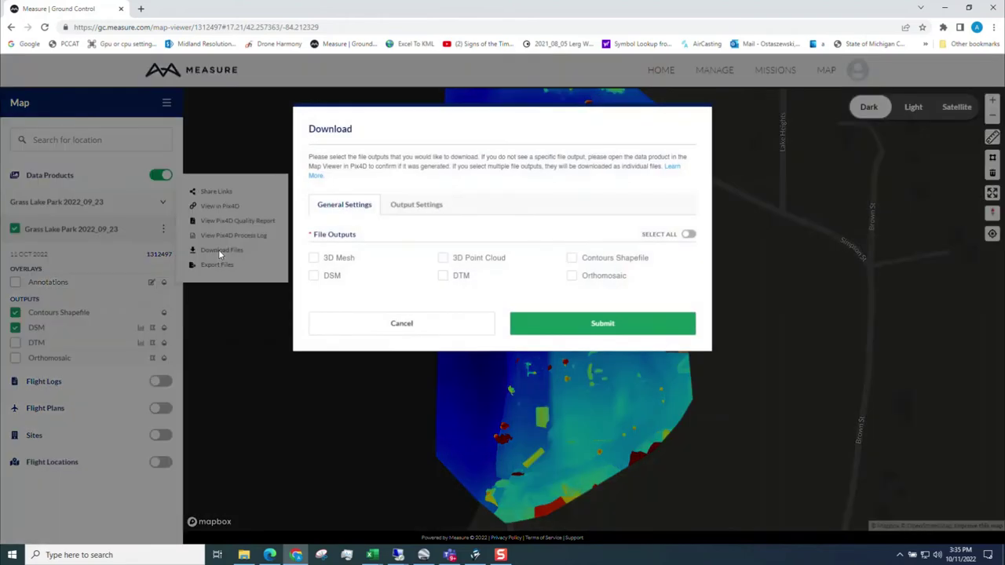
{"action": "left_click", "coordinate": [689, 234]}
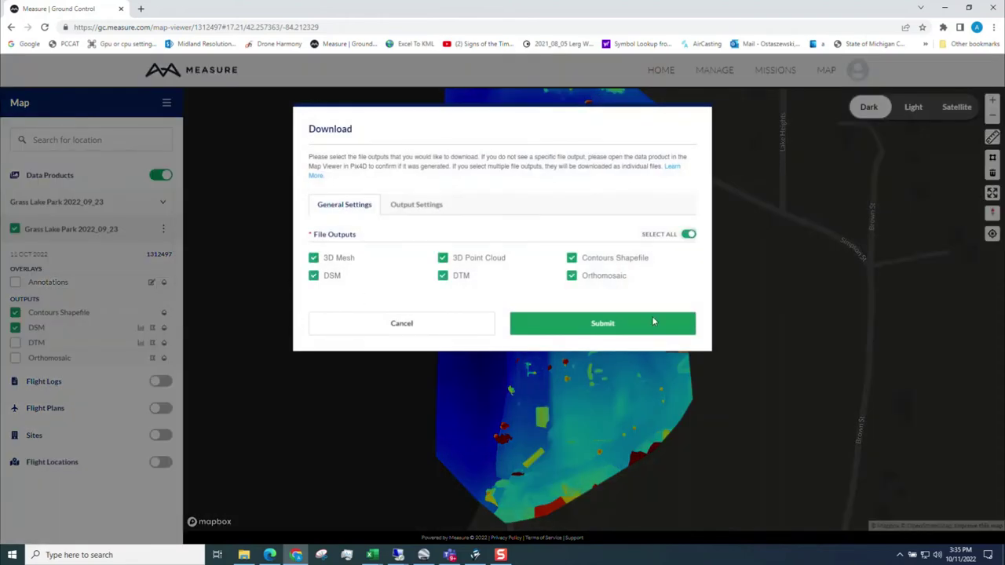
{"action": "left_click", "coordinate": [601, 323]}
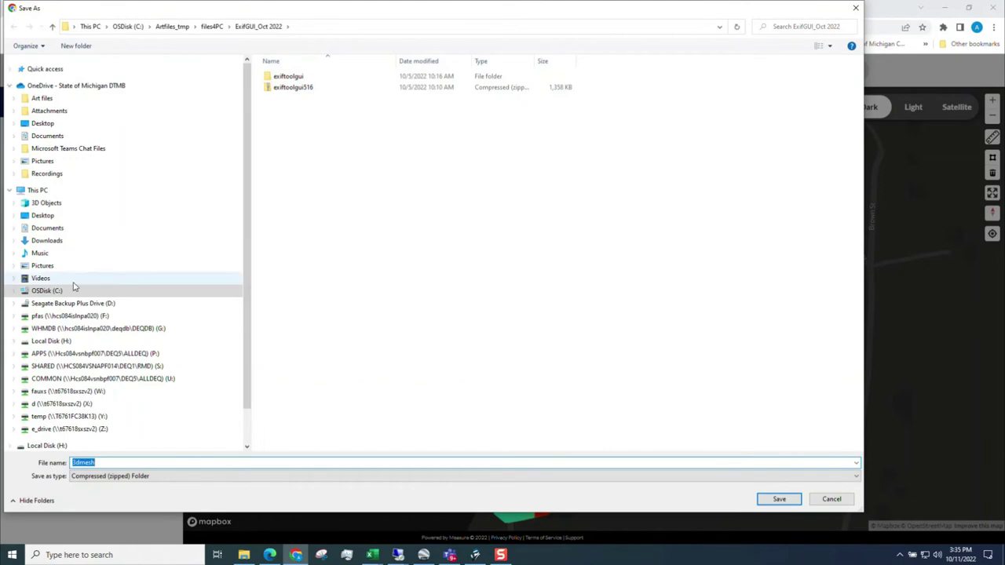
Save 3dmesh.zip into a new Post Measure GC folder inside C:\Artfiles_tmp\Missions\2022_09_23 Grass Lake P3 Mini Trials.
{"action": "left_click", "coordinate": [49, 290]}
{"action": "left_click", "coordinate": [299, 78]}
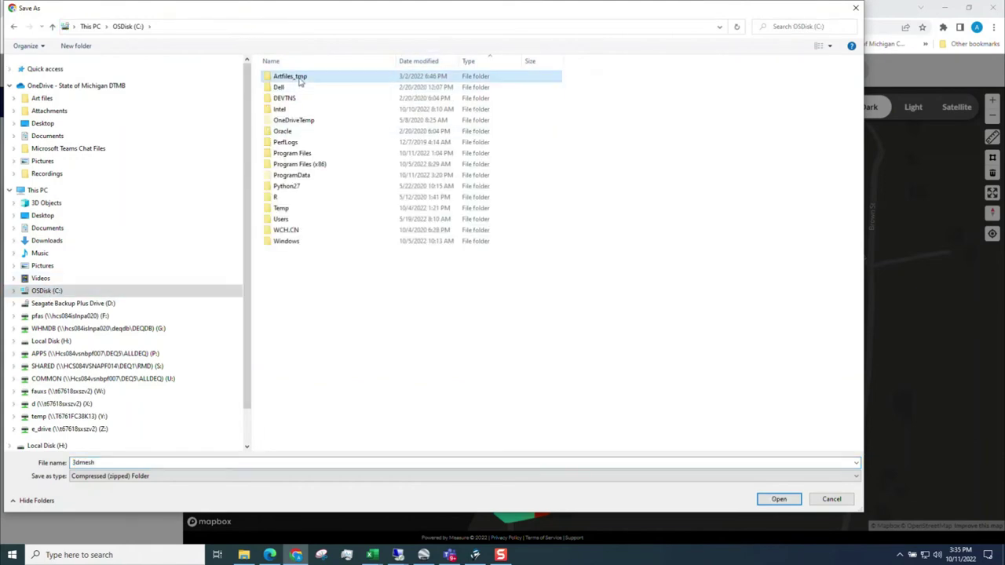
{"action": "double_click", "coordinate": [299, 78]}
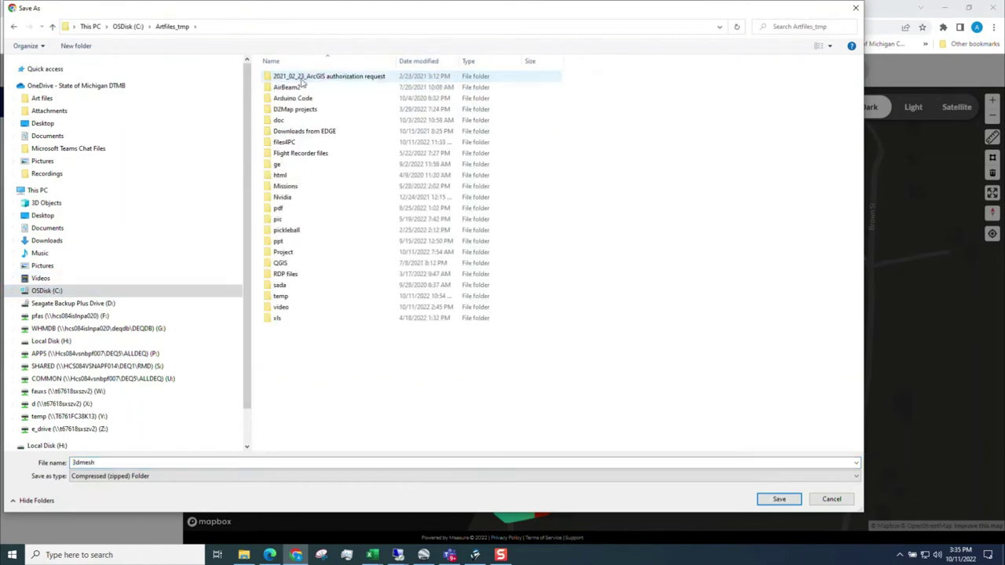
{"action": "double_click", "coordinate": [292, 193]}
{"action": "double_click", "coordinate": [310, 76]}
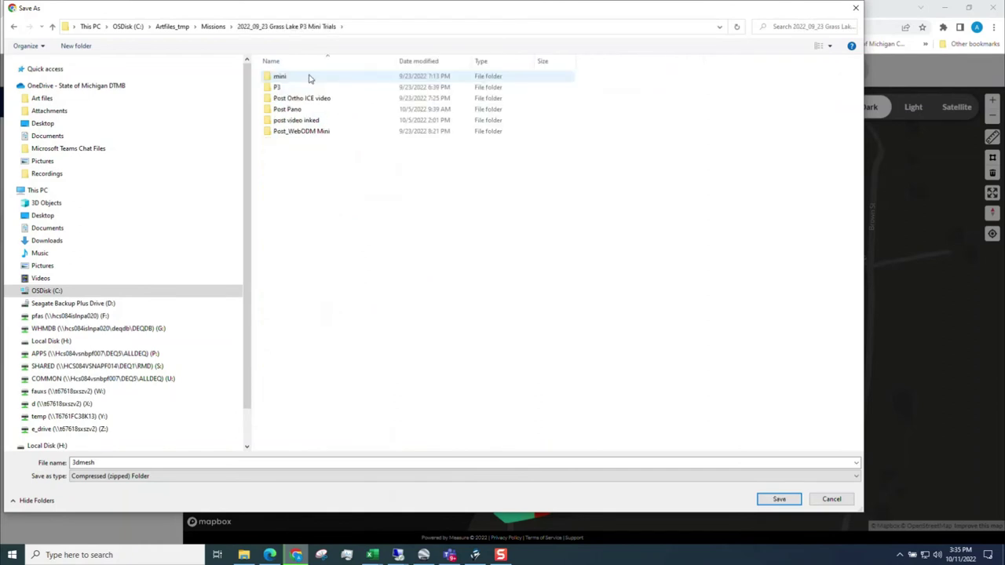
{"action": "left_click", "coordinate": [76, 45]}
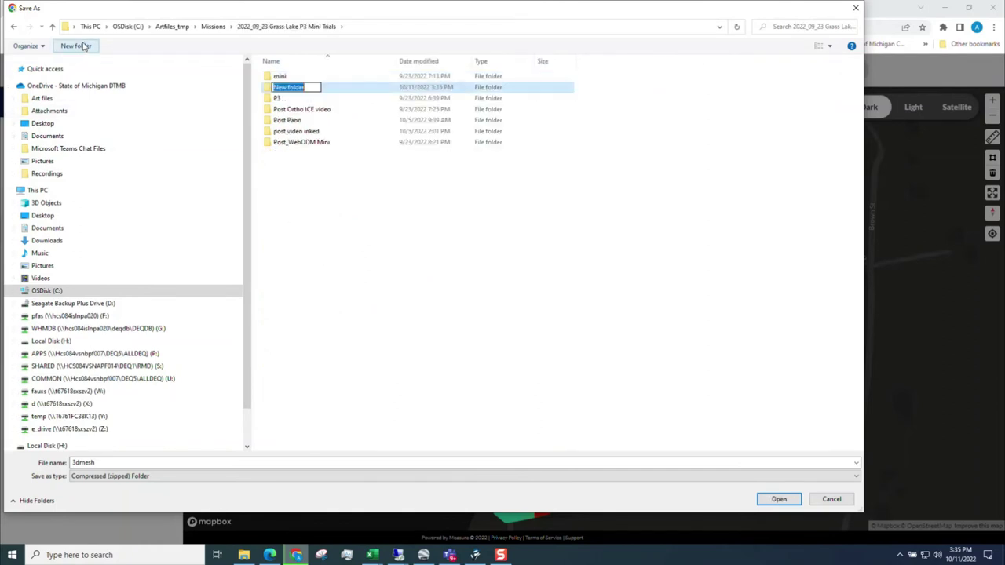
{"action": "type", "text": "Post Measure GC"}
{"action": "left_click", "coordinate": [268, 89]}
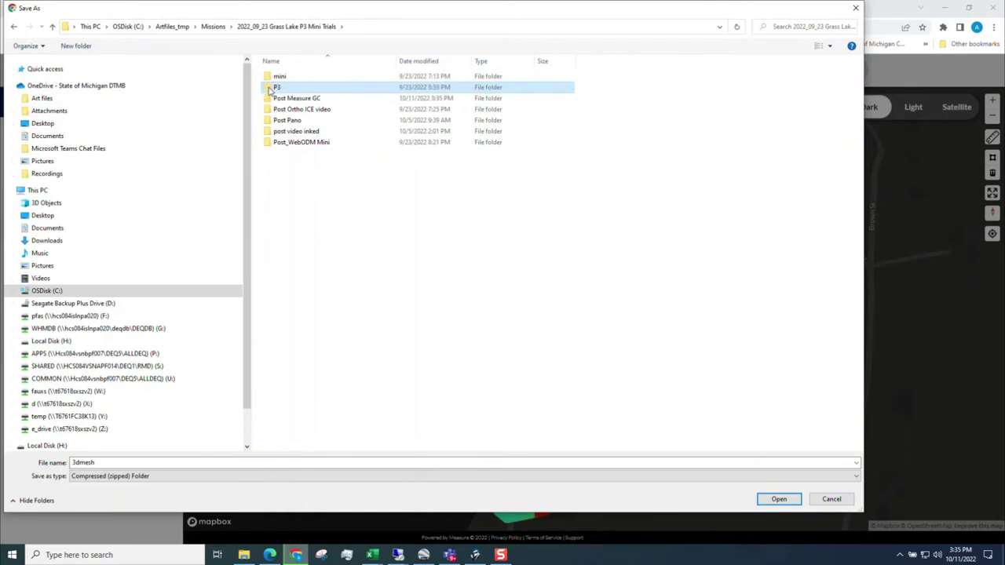
{"action": "left_click", "coordinate": [281, 100]}
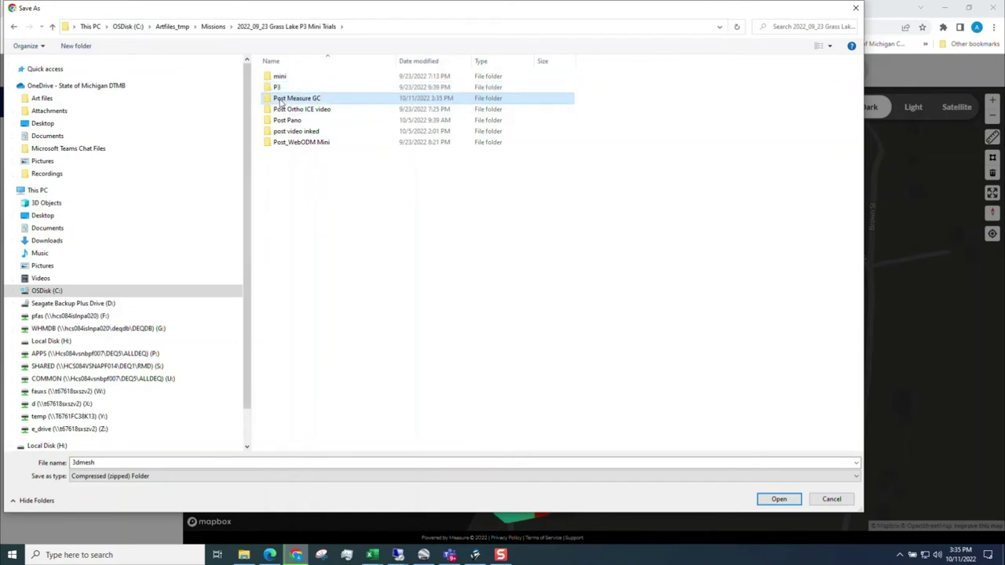
{"action": "double_click", "coordinate": [281, 101]}
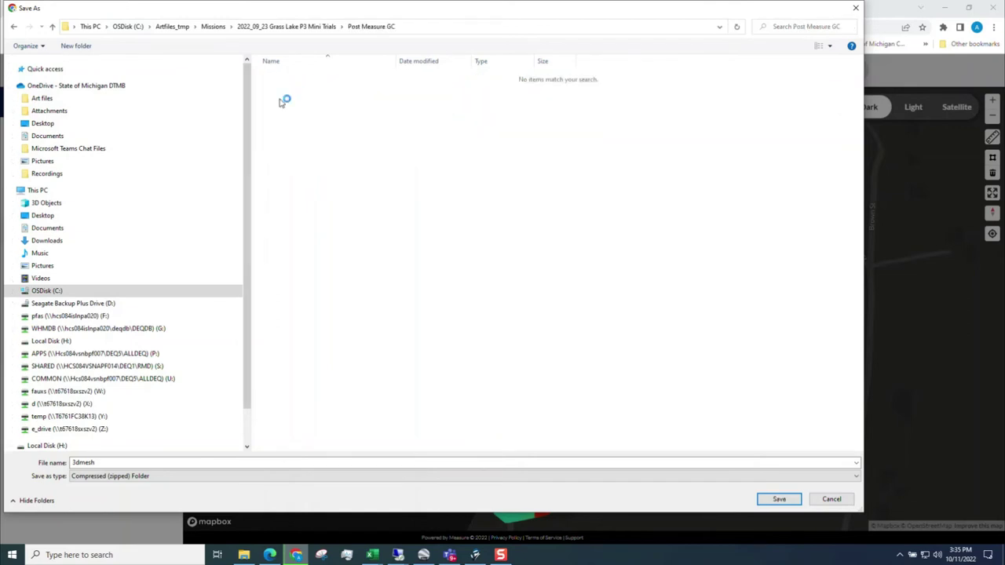
{"action": "left_click", "coordinate": [775, 500]}
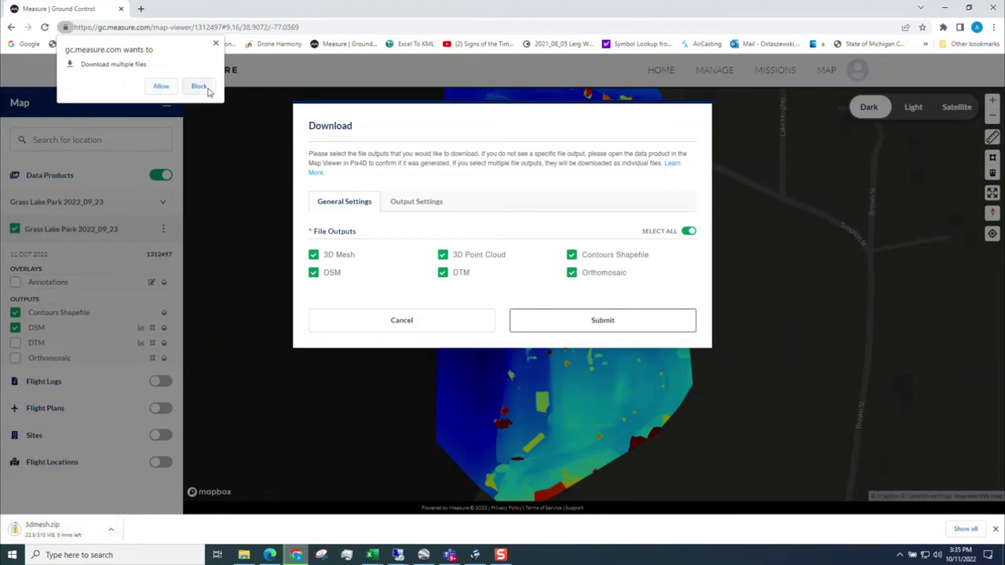
Allow multiple downloads and save the point cloud, contours zip, DSM, DTM and transparent orthomosaic into Post Measure GC.
{"action": "left_click", "coordinate": [162, 87]}
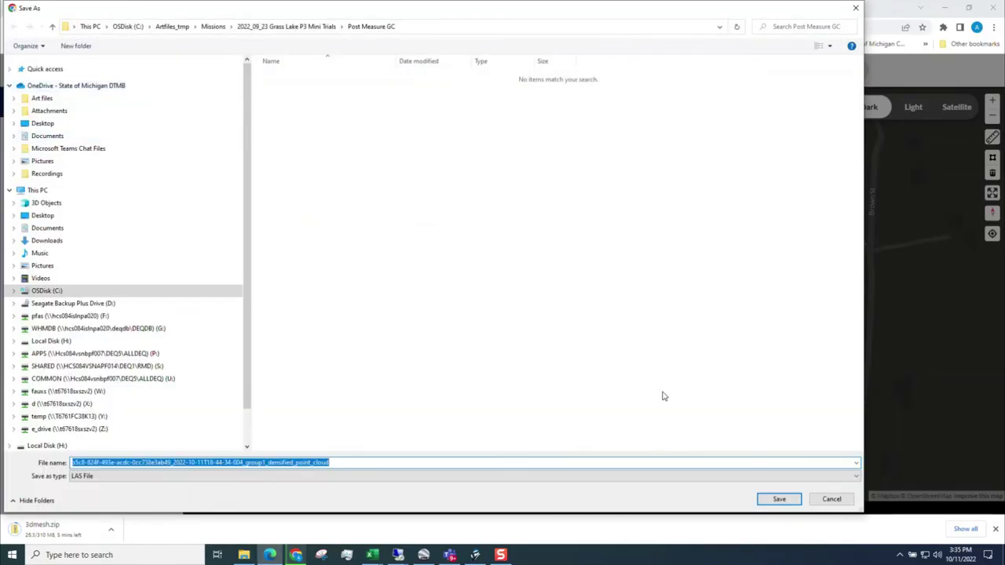
{"action": "left_click", "coordinate": [782, 500]}
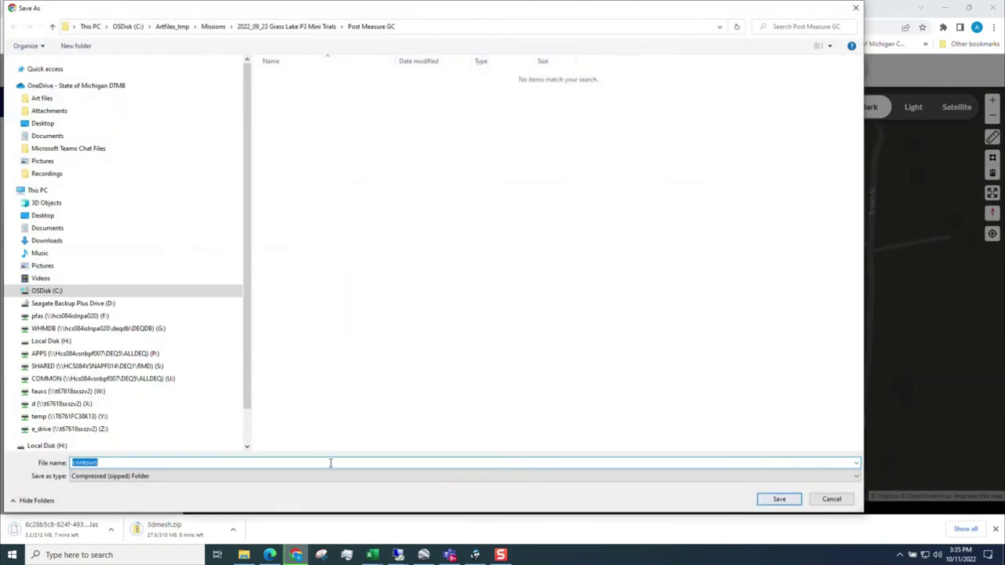
{"action": "left_click", "coordinate": [779, 499]}
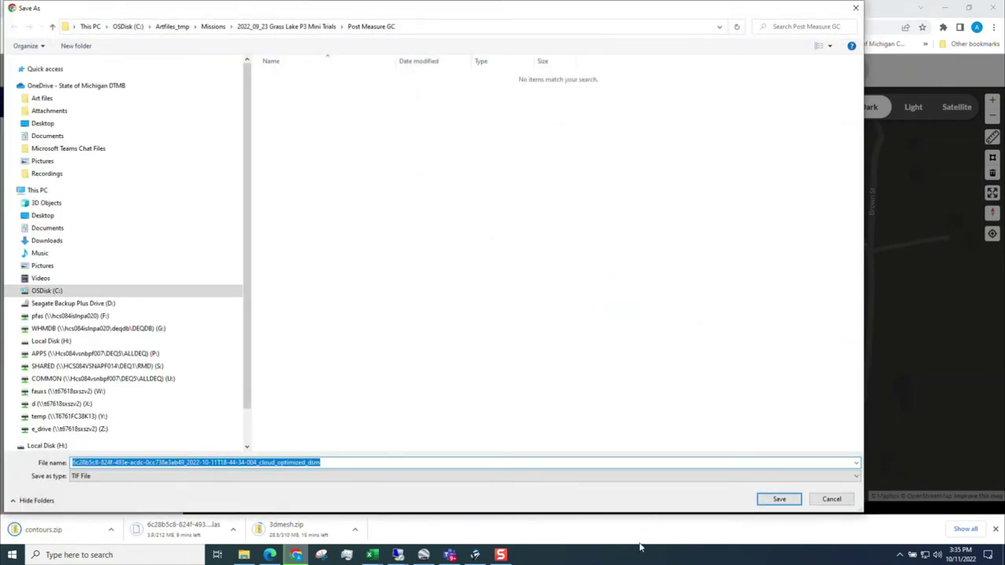
{"action": "left_click", "coordinate": [778, 499]}
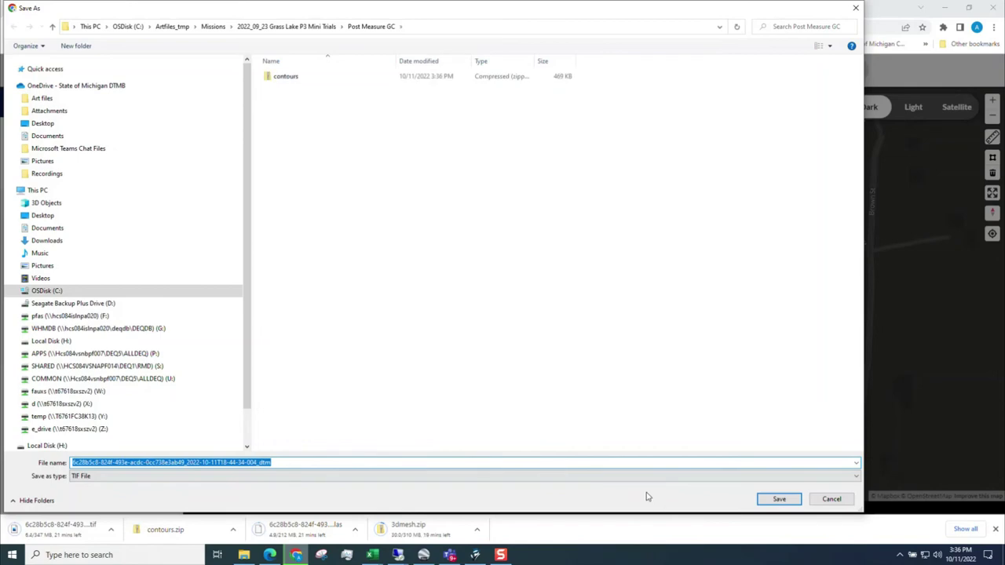
{"action": "left_click", "coordinate": [793, 503]}
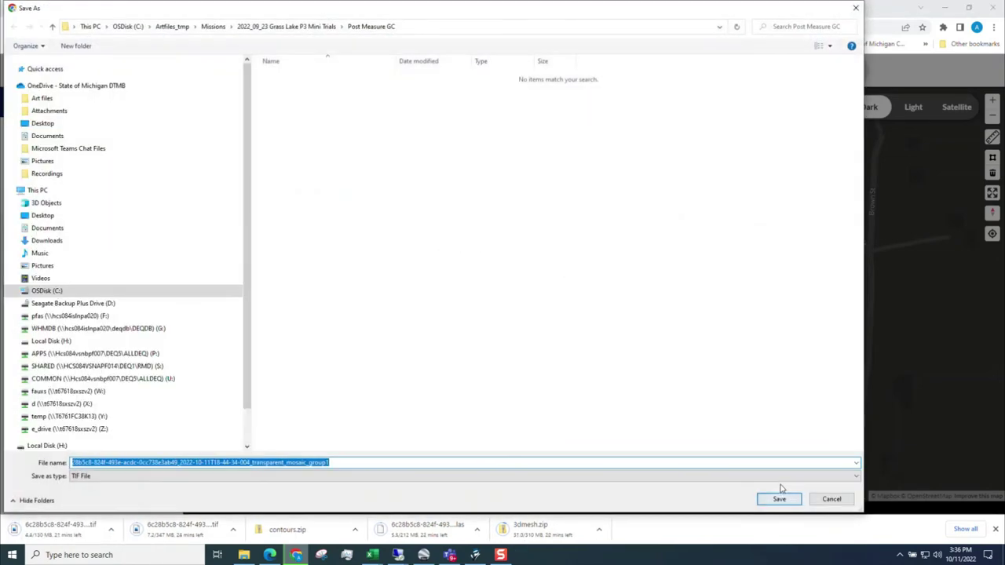
{"action": "left_click", "coordinate": [779, 500]}
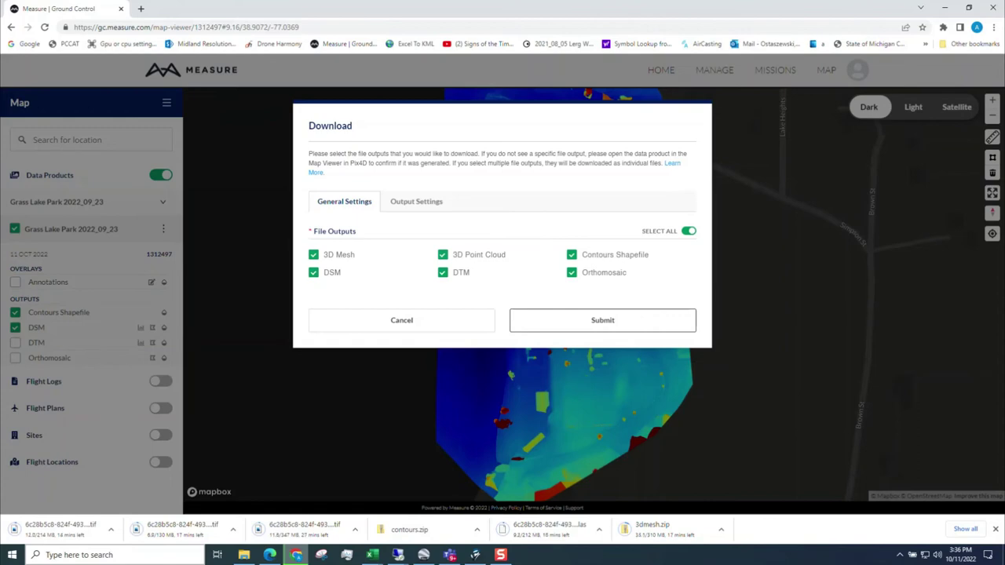
Copy the Pix4D share link from the Grass Lake Park project's Share Links.
{"action": "left_click", "coordinate": [250, 259]}
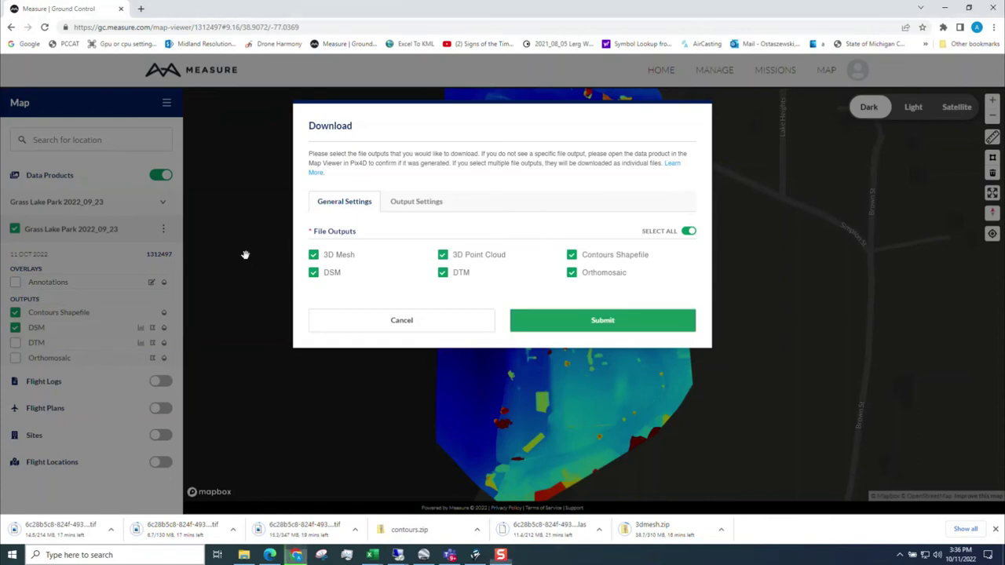
{"action": "left_click", "coordinate": [308, 25]}
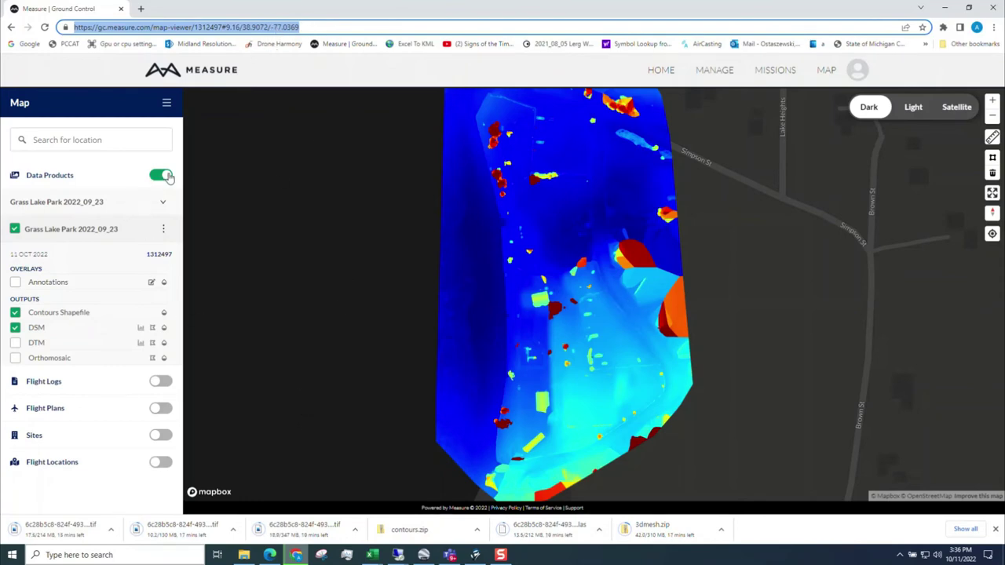
{"action": "left_click", "coordinate": [163, 203]}
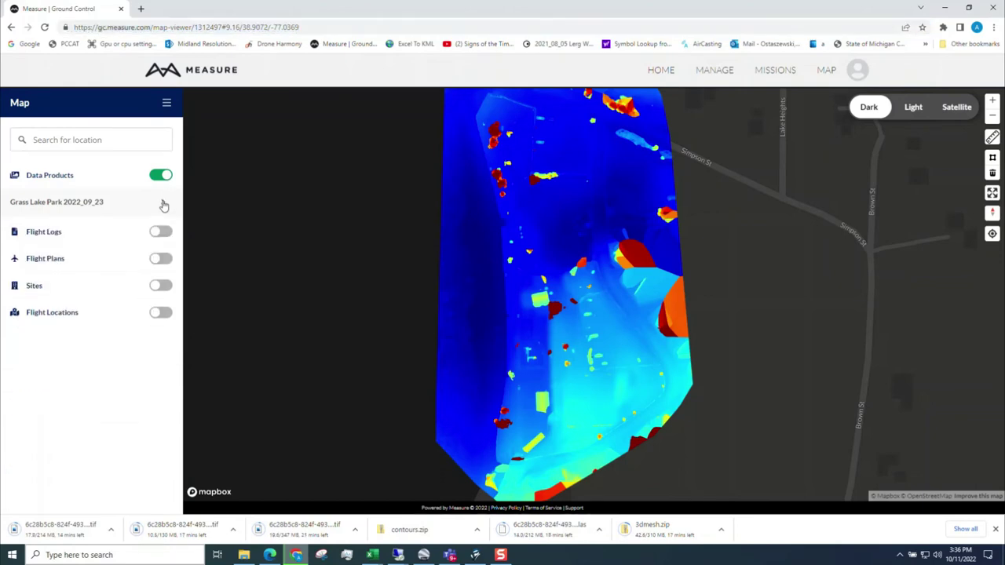
{"action": "left_click", "coordinate": [163, 203]}
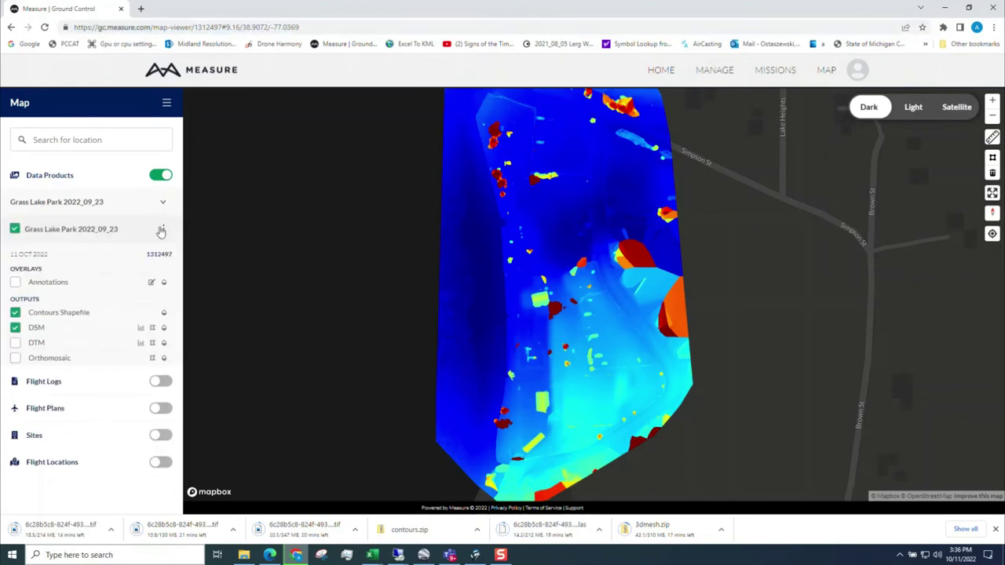
{"action": "left_click", "coordinate": [163, 230]}
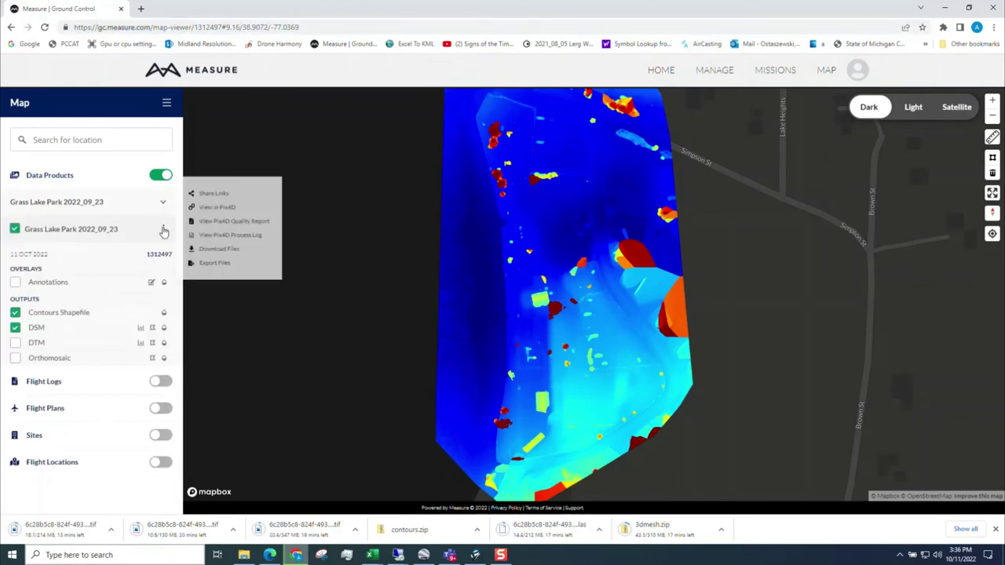
{"action": "left_click", "coordinate": [216, 191]}
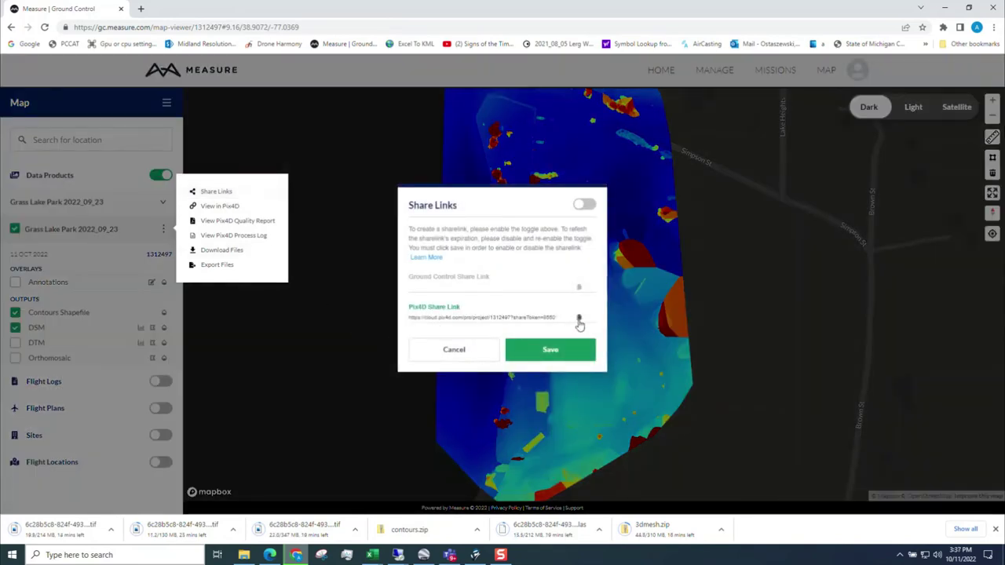
{"action": "left_click", "coordinate": [579, 320]}
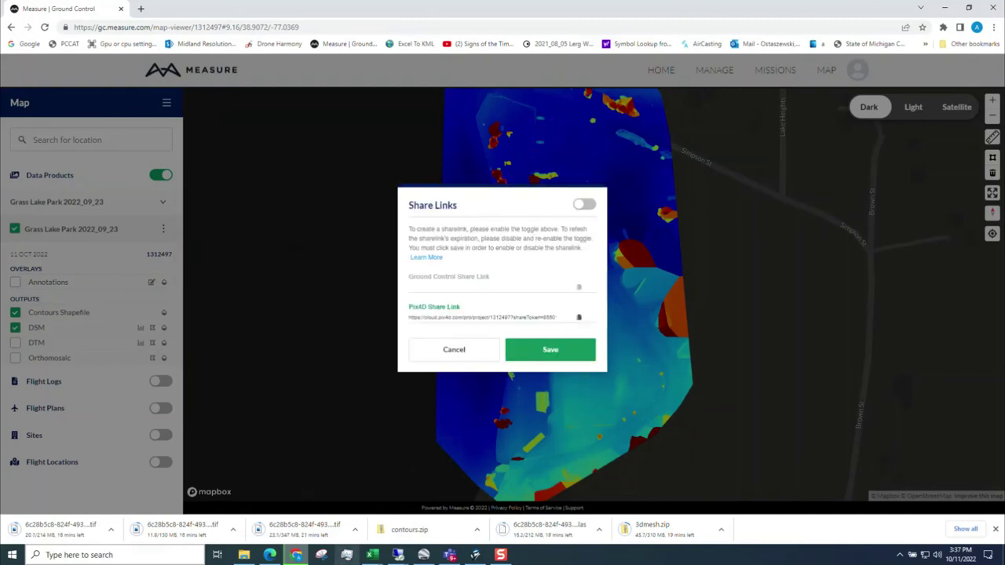
{"action": "left_click", "coordinate": [270, 555]}
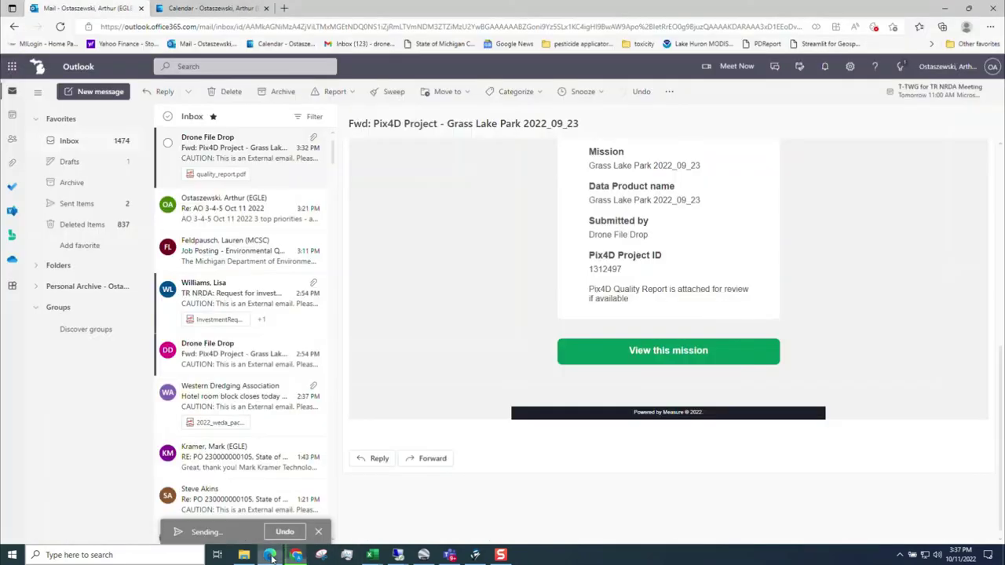
Start a new e-mail to the suggested colleague with subject 'Grass lake Measure Project in the cloud'.
{"action": "left_click", "coordinate": [95, 92]}
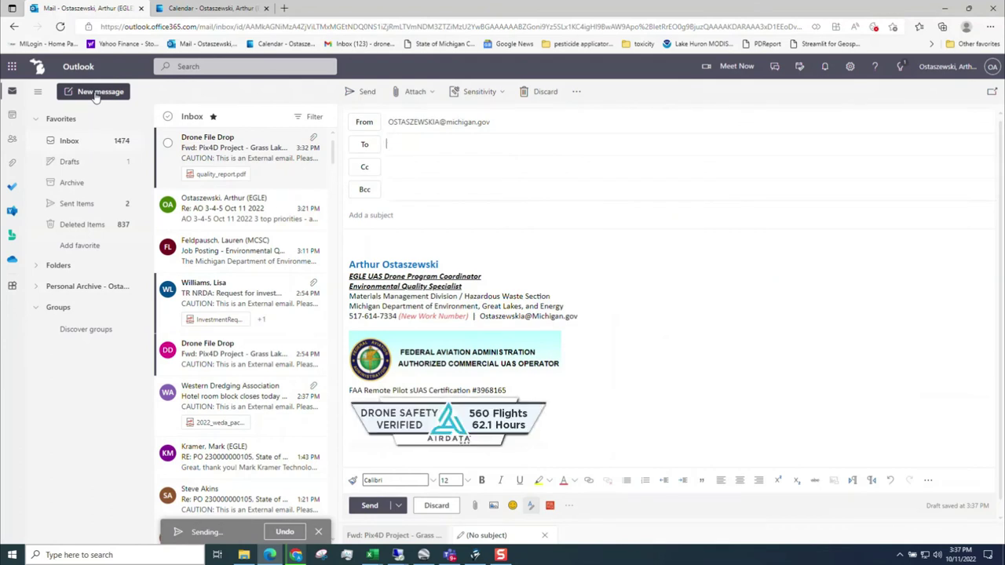
{"action": "type", "text": "wes"}
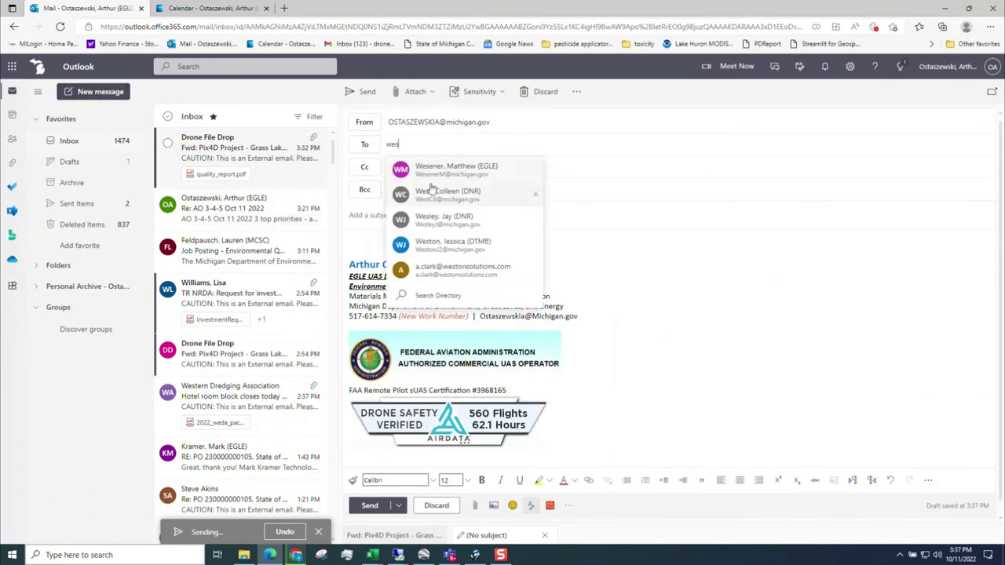
{"action": "left_click", "coordinate": [457, 168]}
{"action": "left_click", "coordinate": [416, 215]}
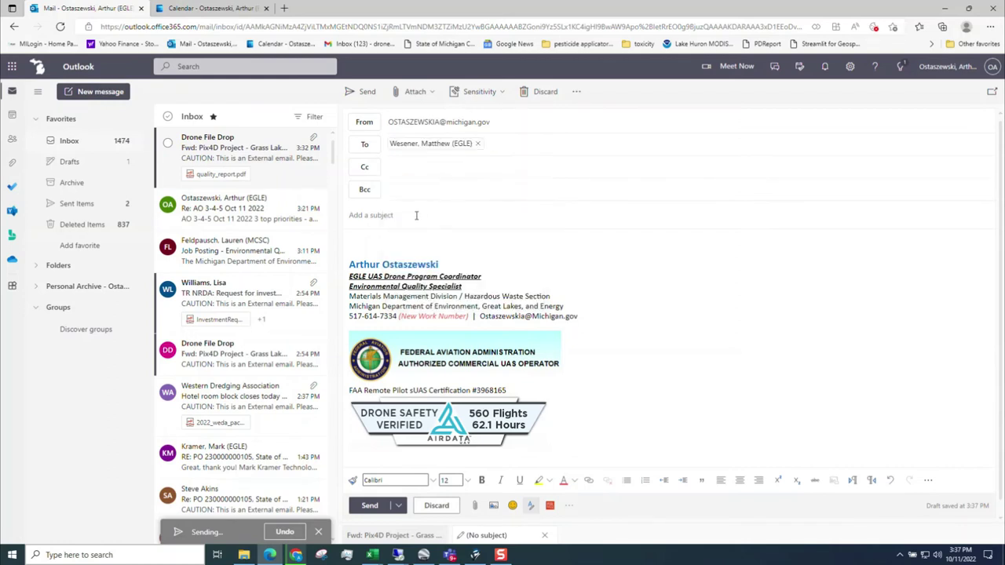
{"action": "type", "text": "Grass lake Measure Project in the cloud"}
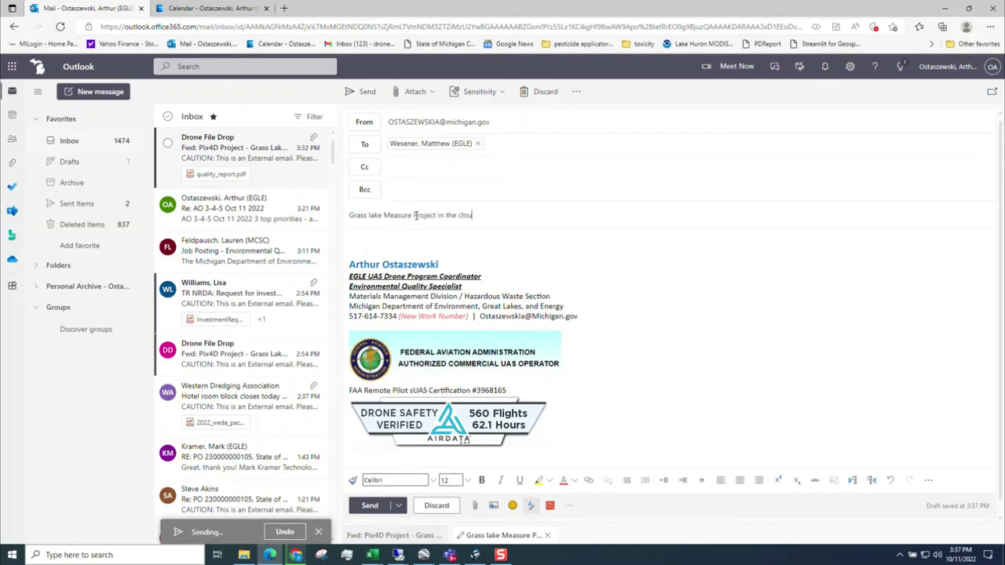
Paste the Pix4D share link into the message body followed by two blank lines.
{"action": "right_click", "coordinate": [358, 243]}
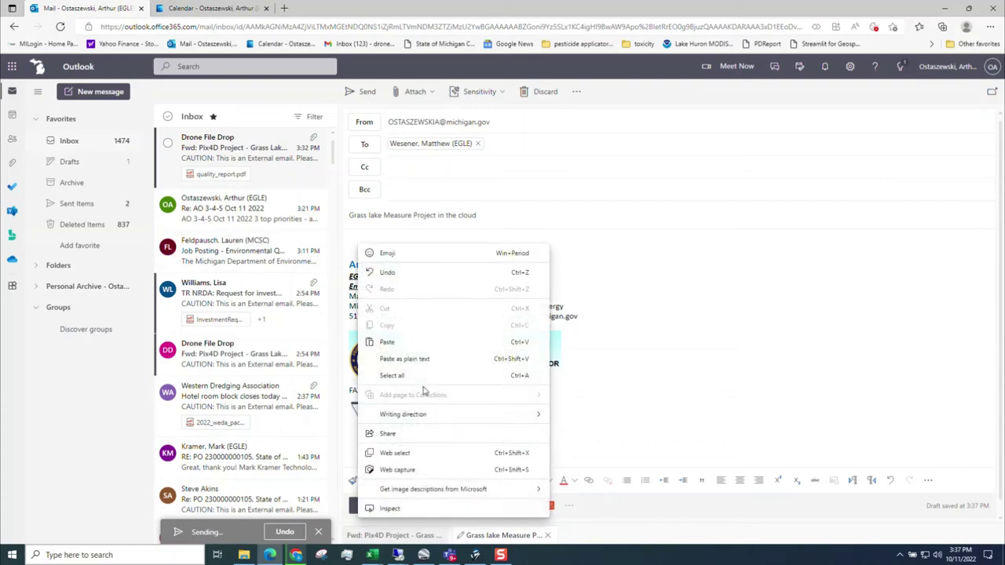
{"action": "left_click", "coordinate": [396, 343]}
{"action": "key", "text": "Return"}
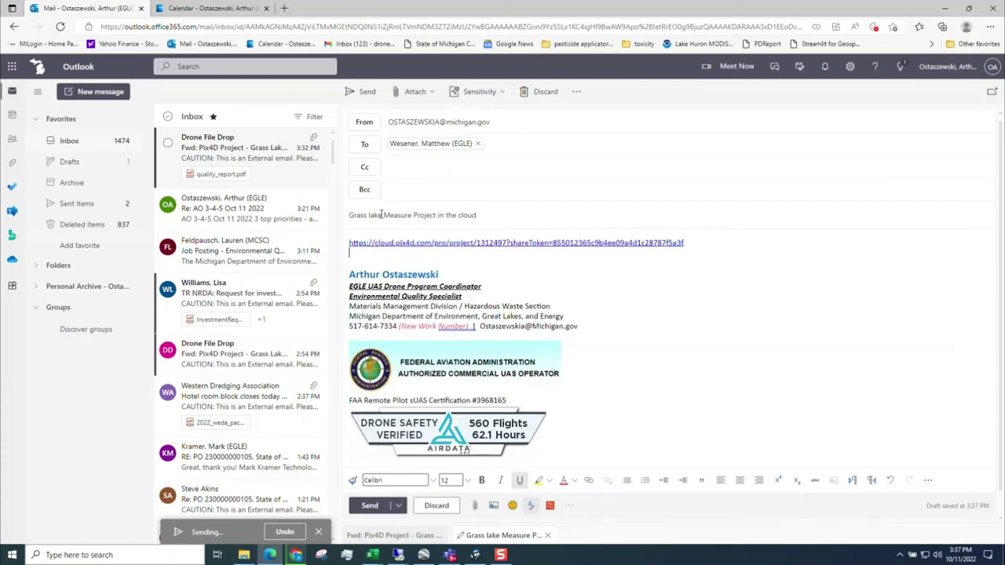
{"action": "key", "text": "Return"}
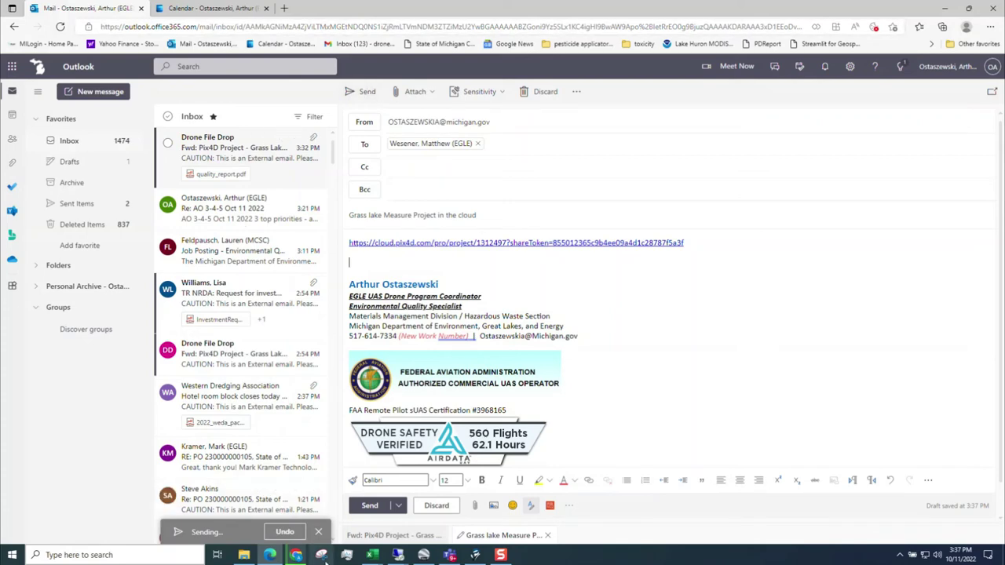
{"action": "left_click", "coordinate": [297, 556]}
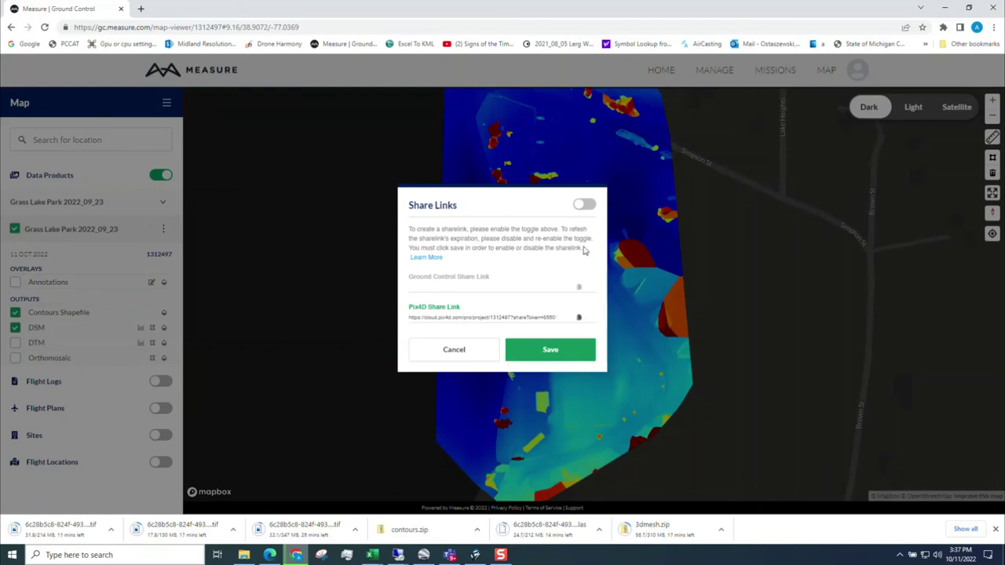
Cancel Share Links, turn the Orthomosaic layer back on, hide contours, and zoom into the park.
{"action": "left_click", "coordinate": [453, 352]}
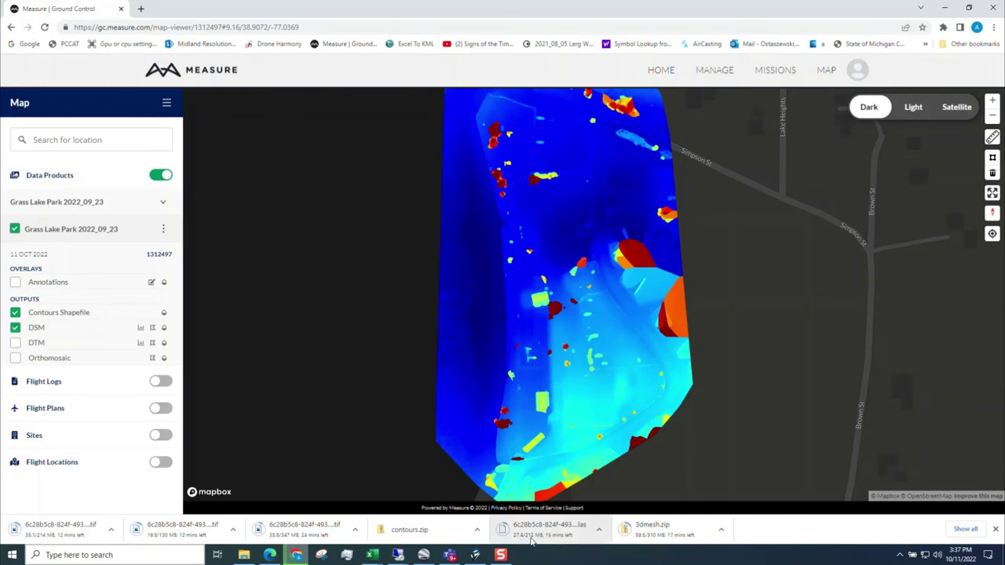
{"action": "left_click_drag", "start_coordinate": [700, 306], "coordinate": [603, 317]}
{"action": "left_click", "coordinate": [15, 358]}
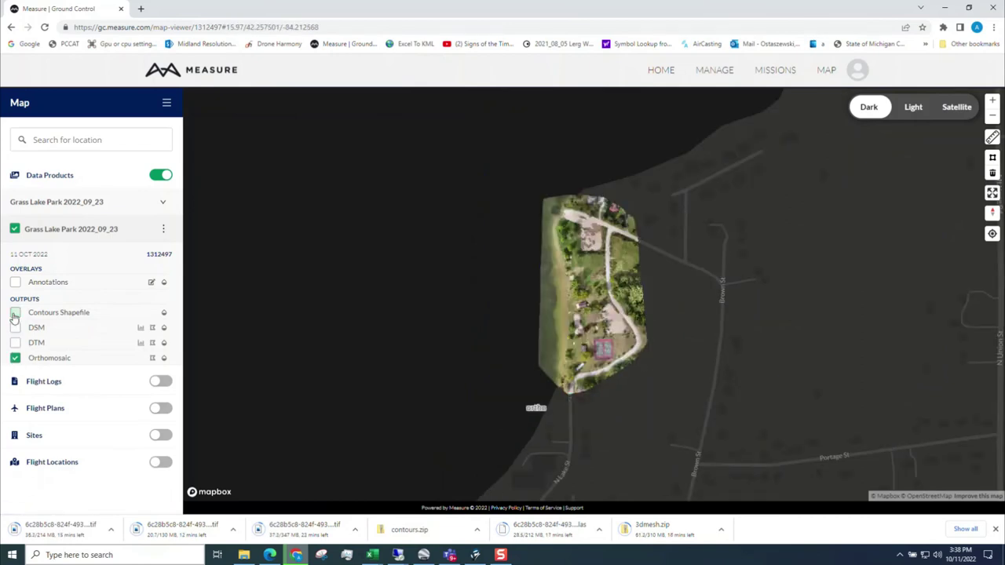
{"action": "left_click", "coordinate": [13, 317]}
{"action": "scroll", "coordinate": [610, 306], "scroll_direction": "up", "scroll_amount": 3}
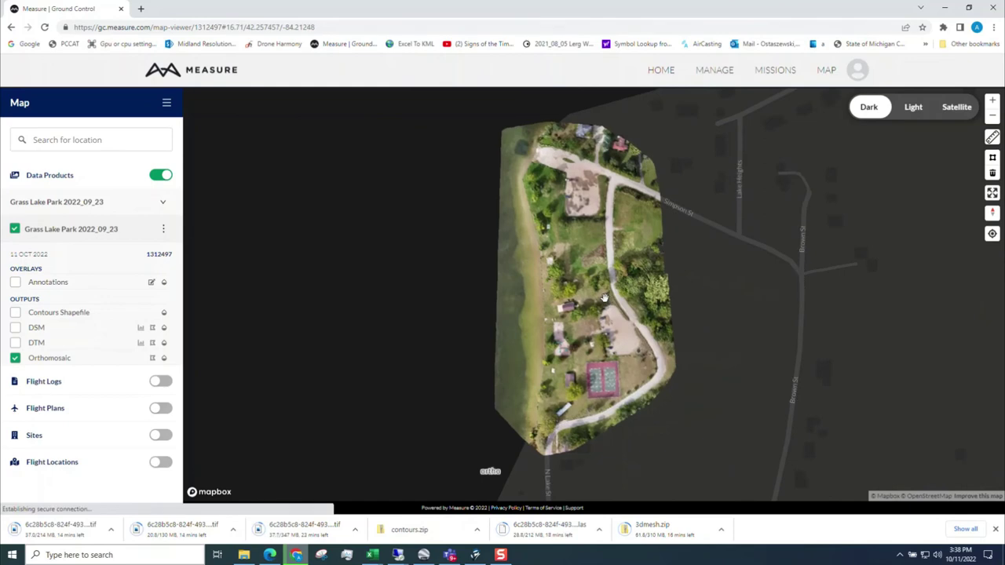
{"action": "scroll", "coordinate": [604, 296], "scroll_direction": "up", "scroll_amount": 1}
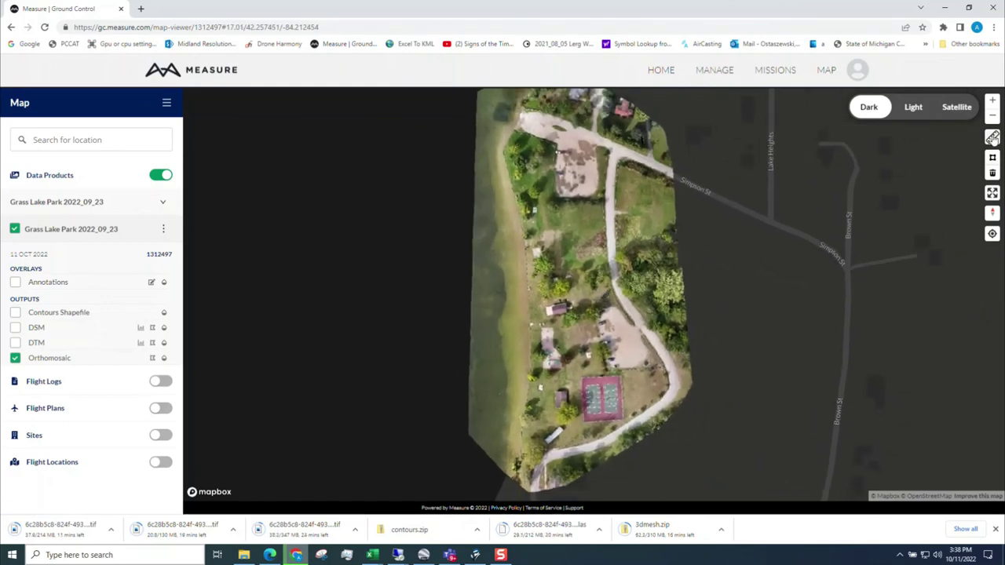
Measure a path across the park orthomosaic with ruler legs totalling 74.14, 143.99 and 233.99 m.
{"action": "left_click", "coordinate": [992, 138]}
{"action": "left_click", "coordinate": [616, 290]}
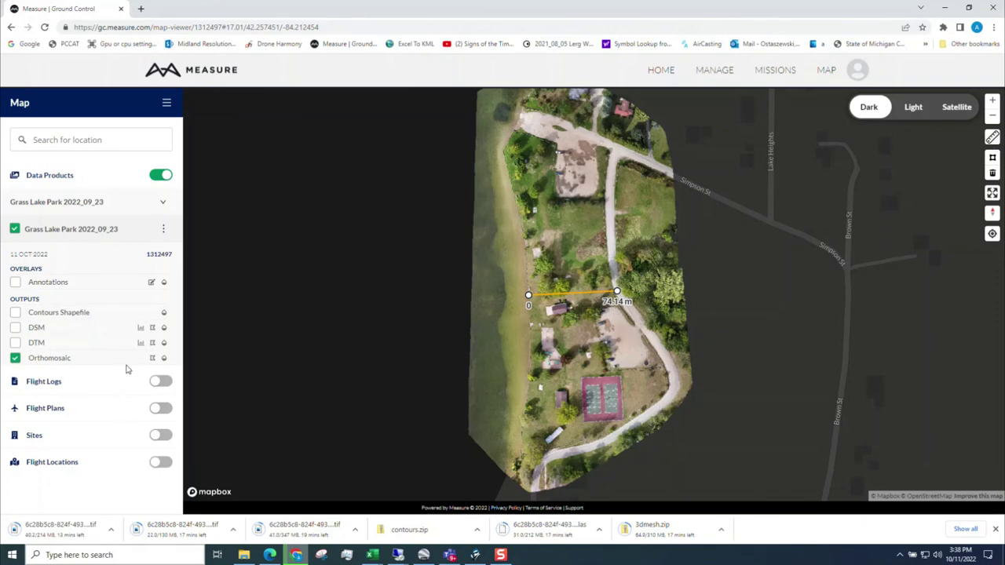
{"action": "left_click", "coordinate": [164, 360]}
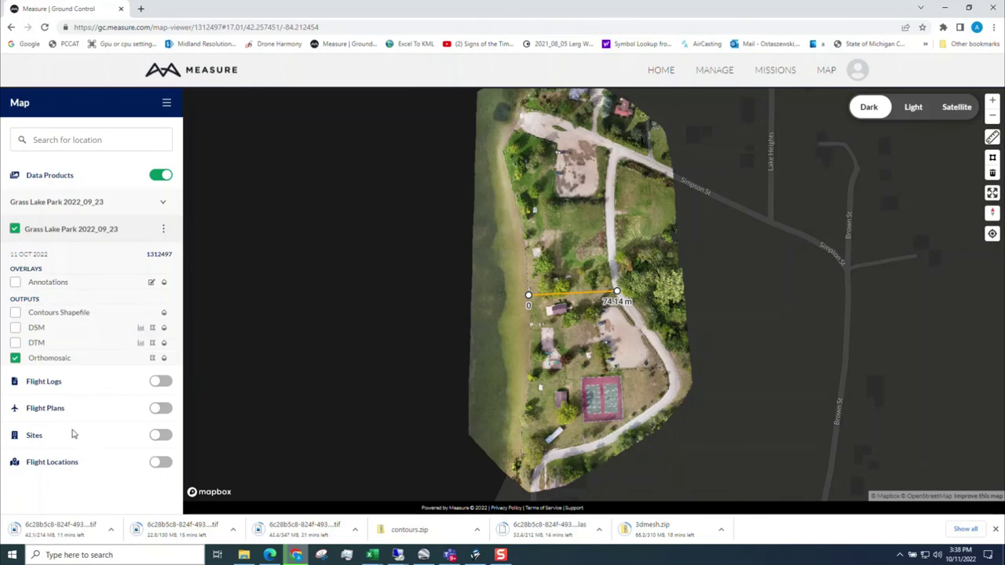
{"action": "scroll", "coordinate": [499, 383], "scroll_direction": "down", "scroll_amount": 2}
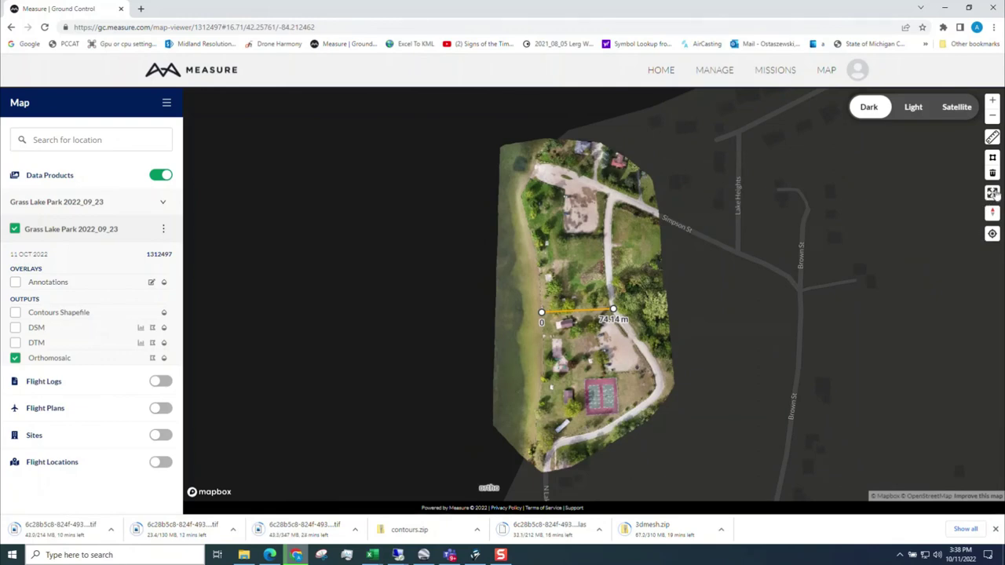
{"action": "left_click", "coordinate": [553, 339]}
{"action": "left_click", "coordinate": [534, 254]}
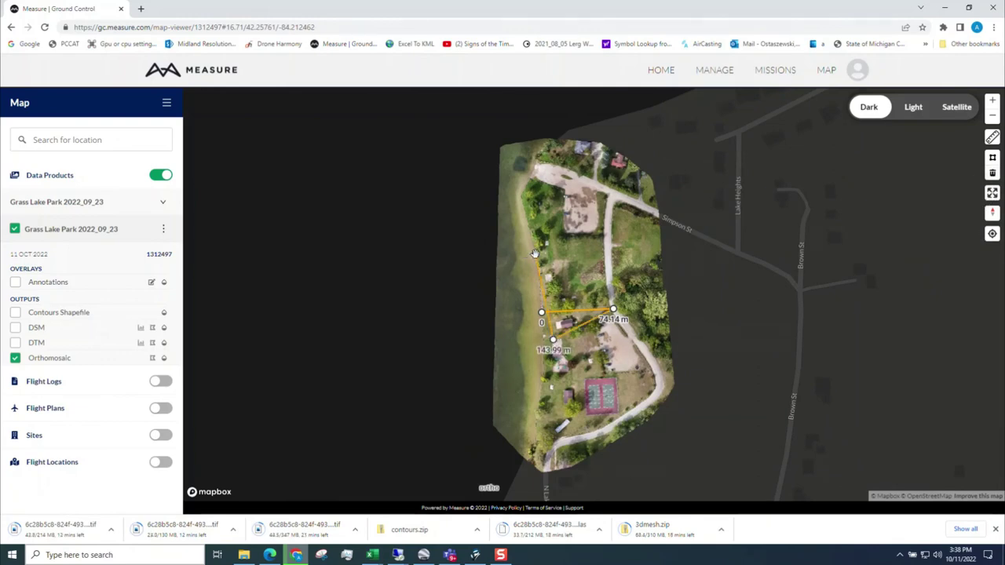